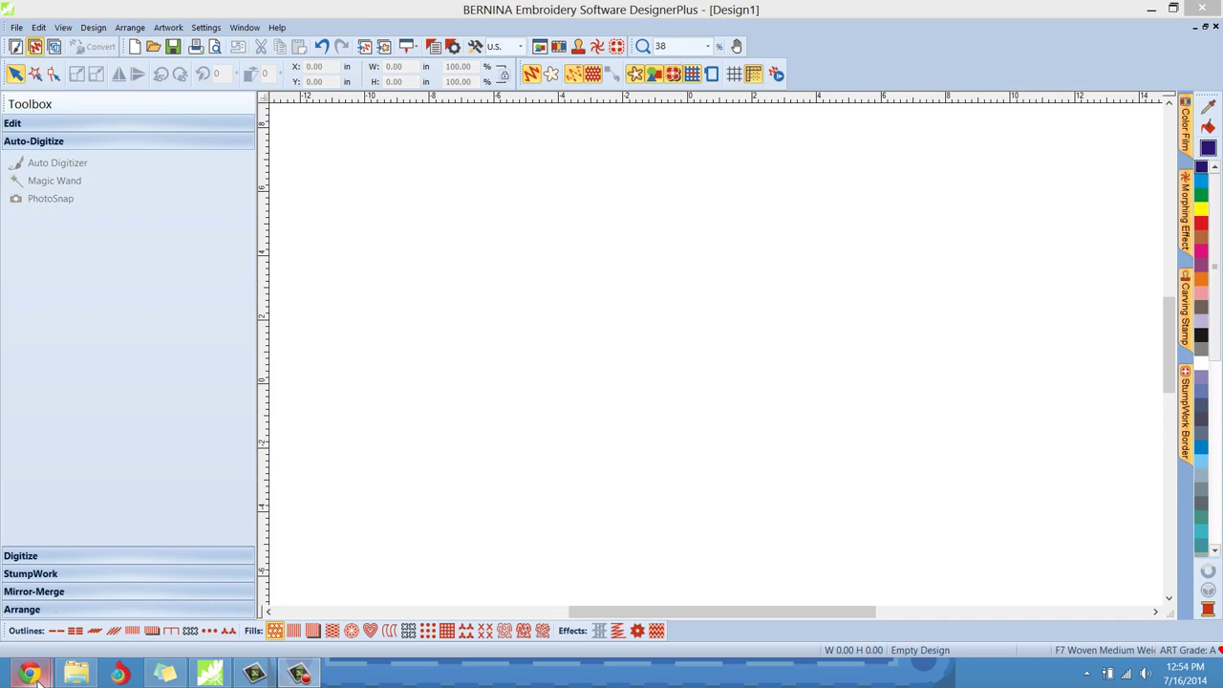
- Bring the Chrome window with the WeAllSew PhotoSnap Art article to the front
{"action": "mouse_move", "coordinate": [31, 675]}
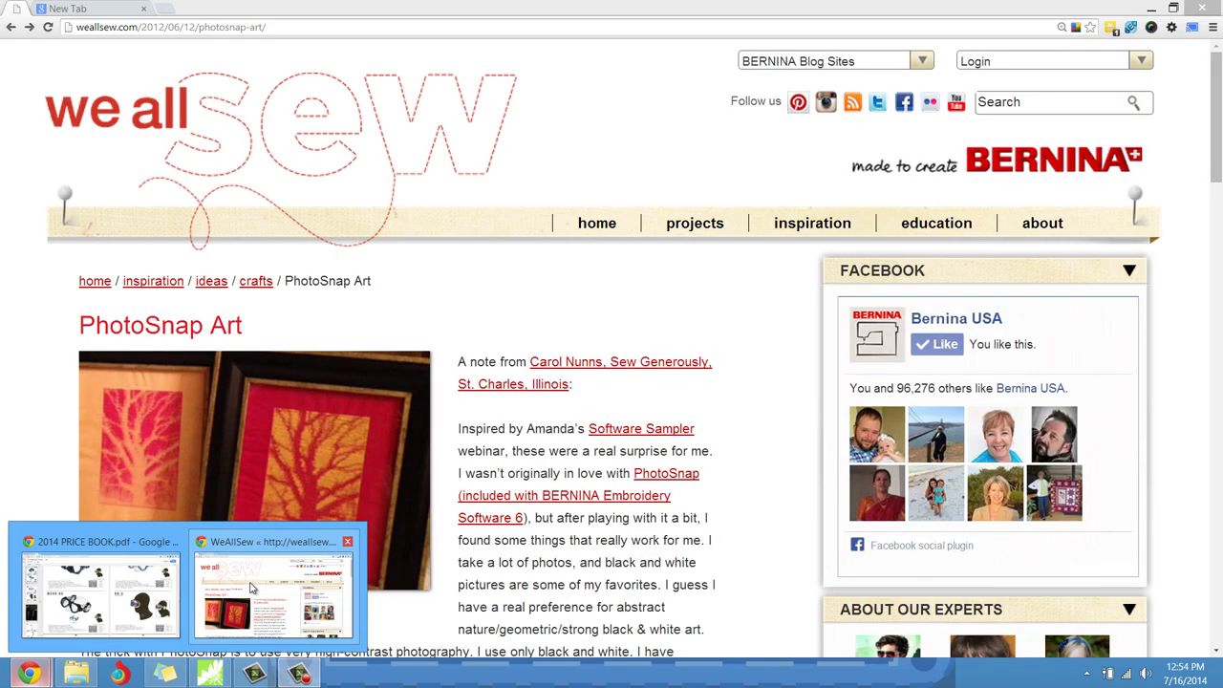
{"action": "left_click", "coordinate": [251, 588]}
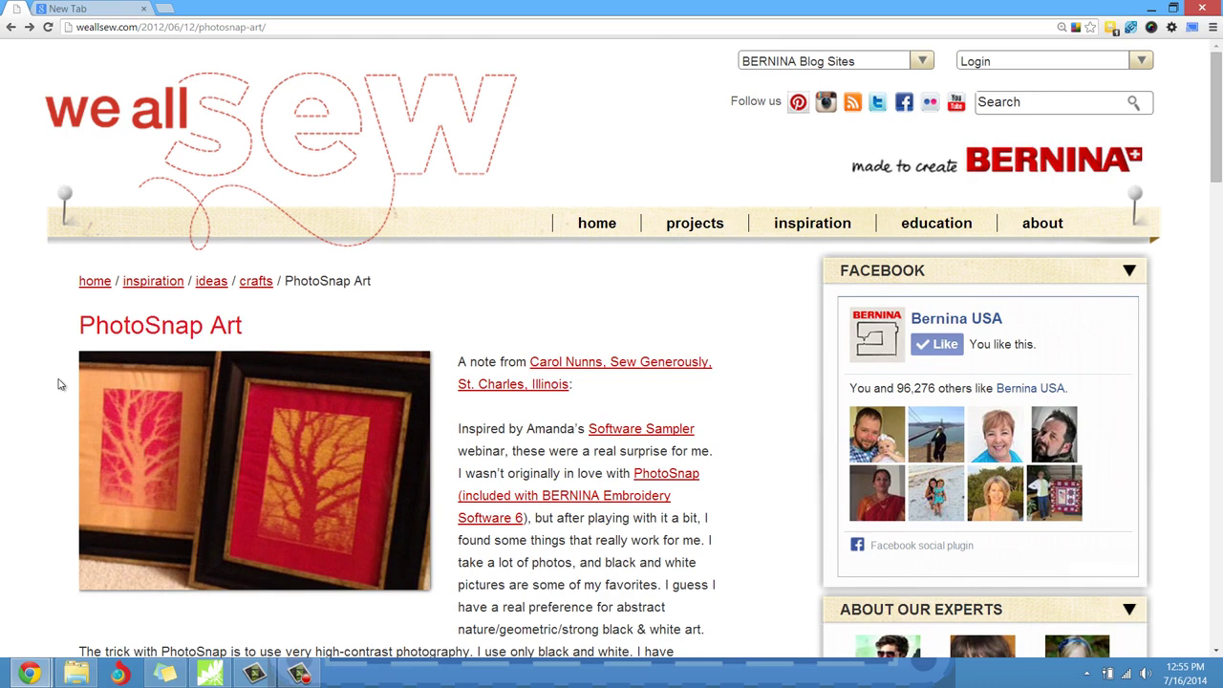
- Scroll through the PhotoSnap Art article's framed tree embroidery examples
{"action": "scroll", "coordinate": [57, 385], "scroll_direction": "down", "scroll_amount": 5}
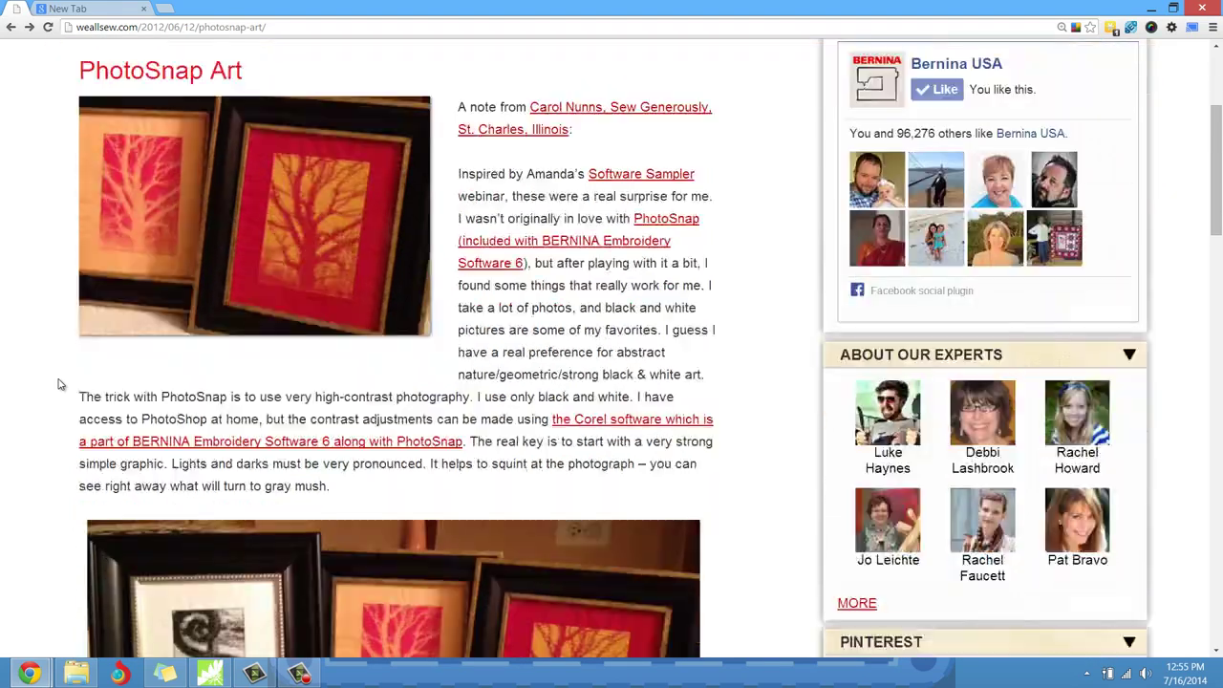
{"action": "scroll", "coordinate": [58, 384], "scroll_direction": "down", "scroll_amount": 1}
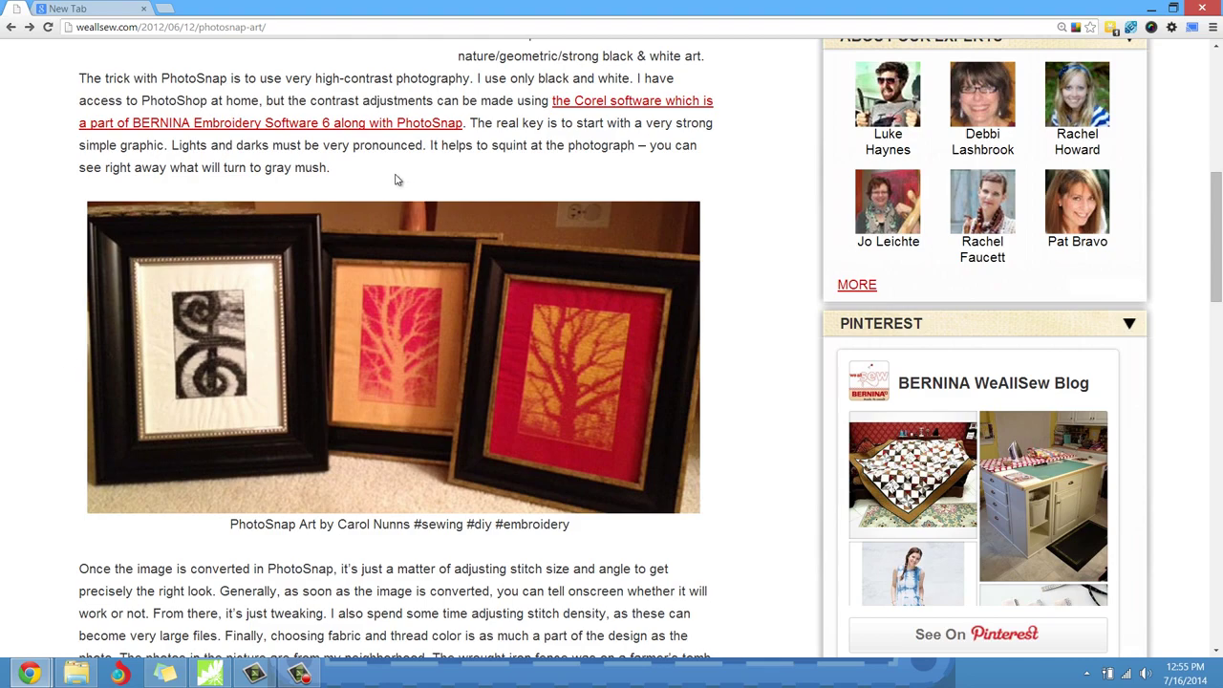
{"action": "scroll", "coordinate": [398, 180], "scroll_direction": "up", "scroll_amount": 6}
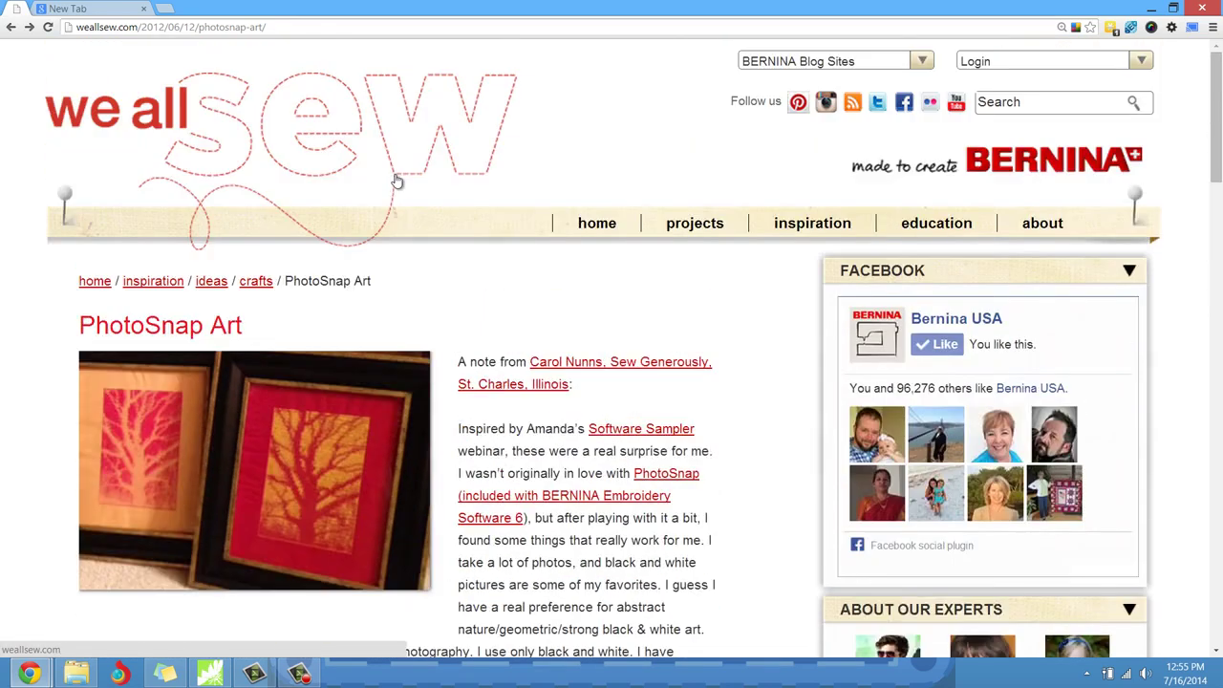
{"action": "scroll", "coordinate": [398, 179], "scroll_direction": "down", "scroll_amount": 5}
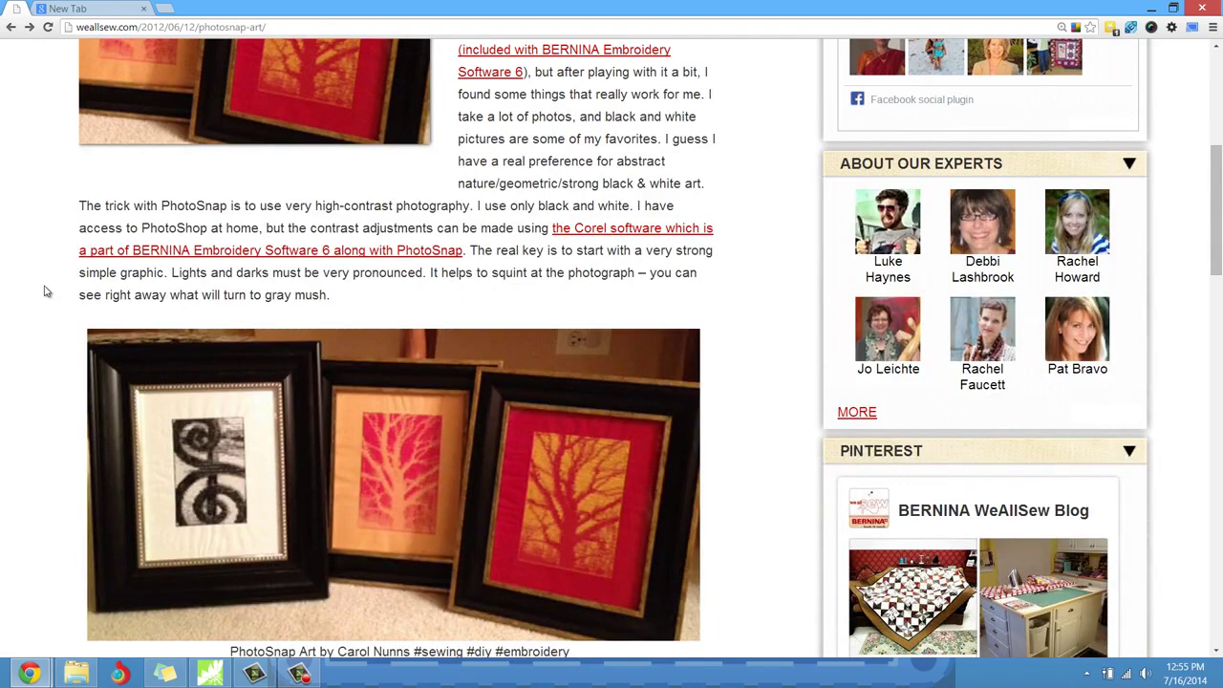
{"action": "scroll", "coordinate": [44, 289], "scroll_direction": "down", "scroll_amount": 2}
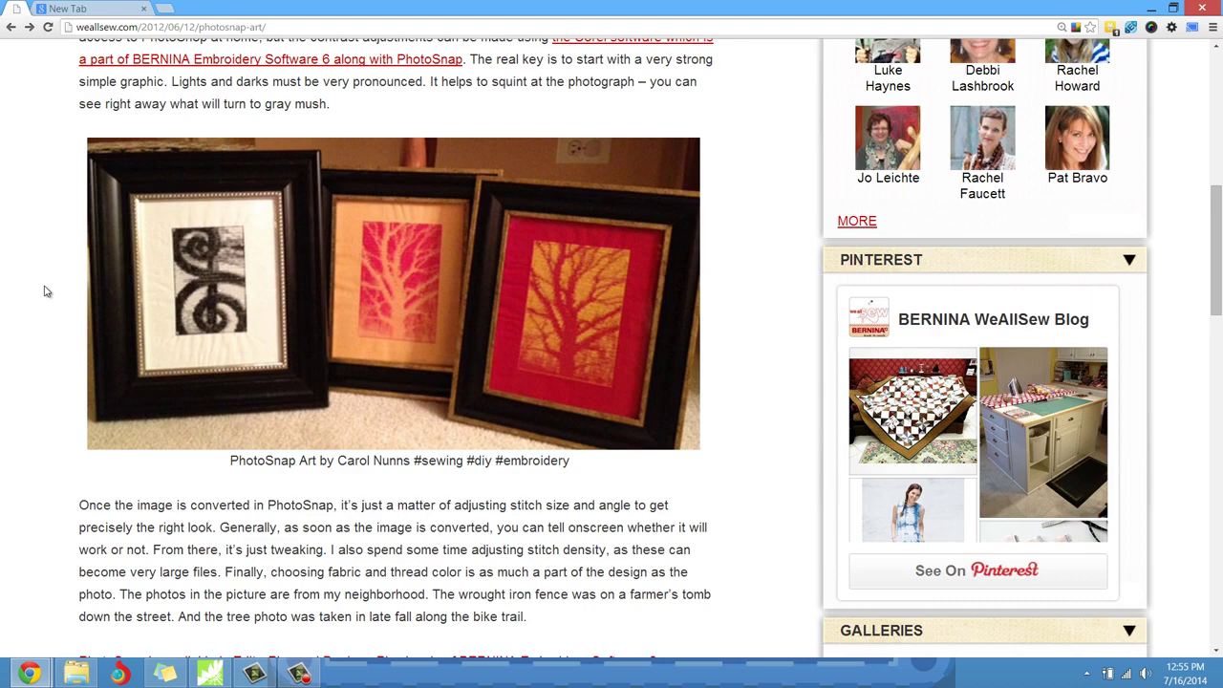
{"action": "scroll", "coordinate": [7, 306], "scroll_direction": "up", "scroll_amount": 2}
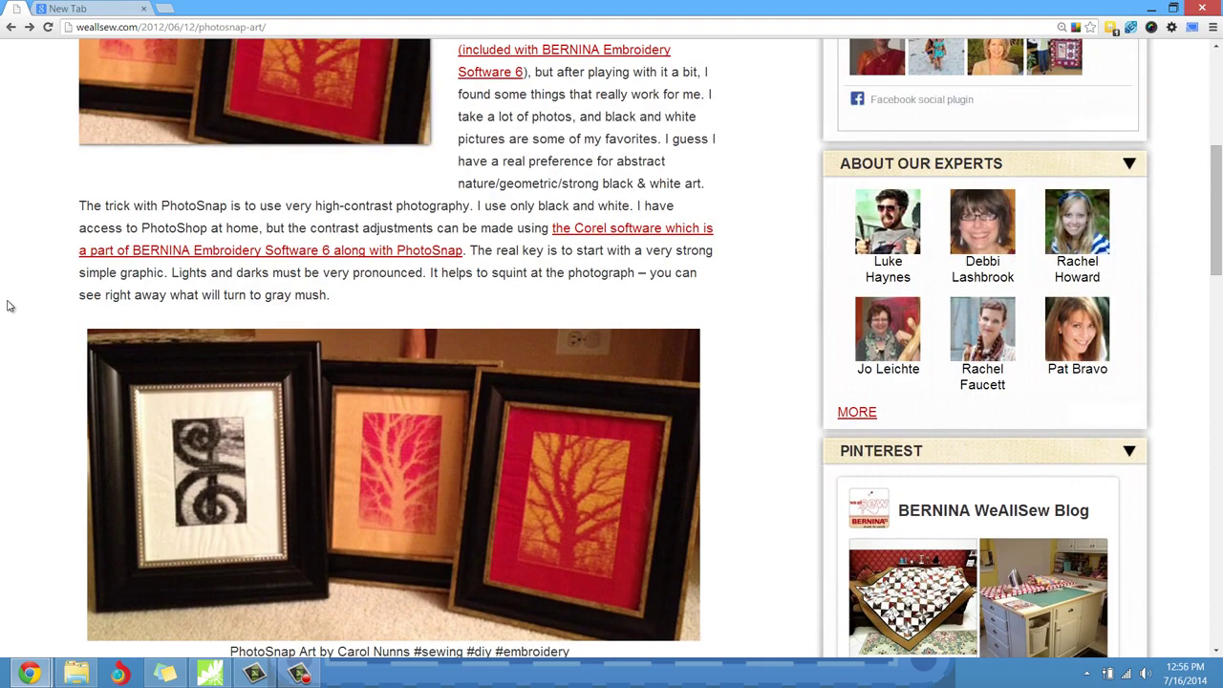
{"action": "scroll", "coordinate": [7, 306], "scroll_direction": "up", "scroll_amount": 5}
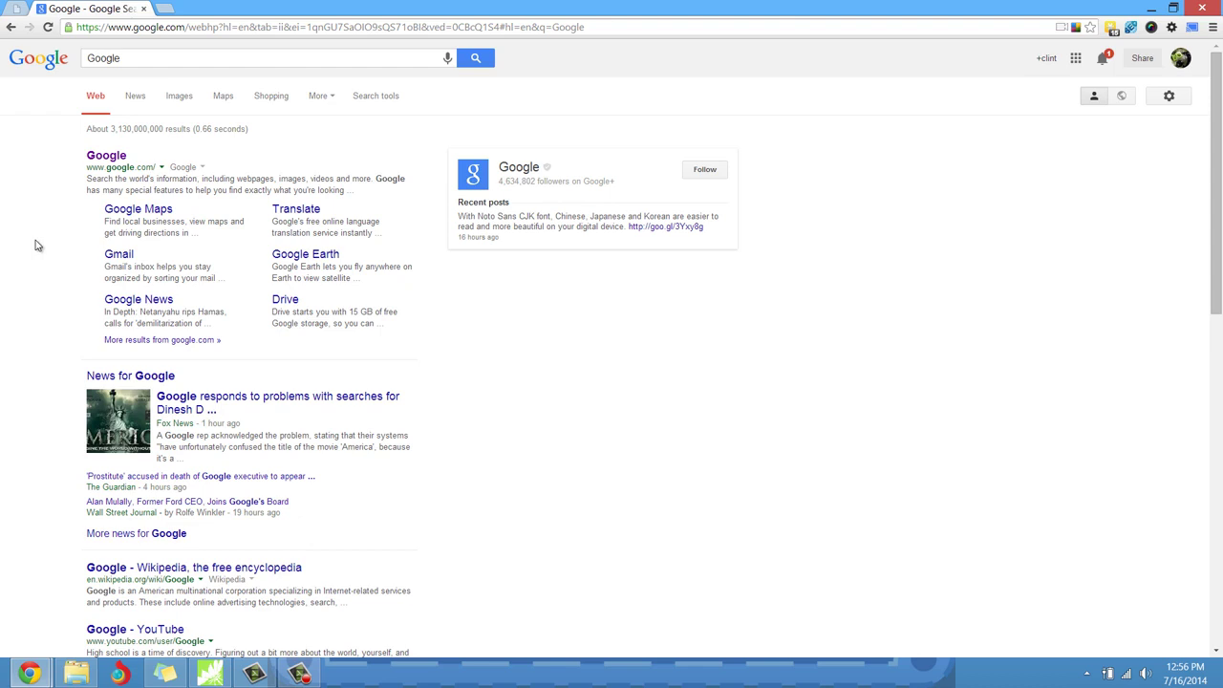
{"action": "left_click", "coordinate": [12, 27]}
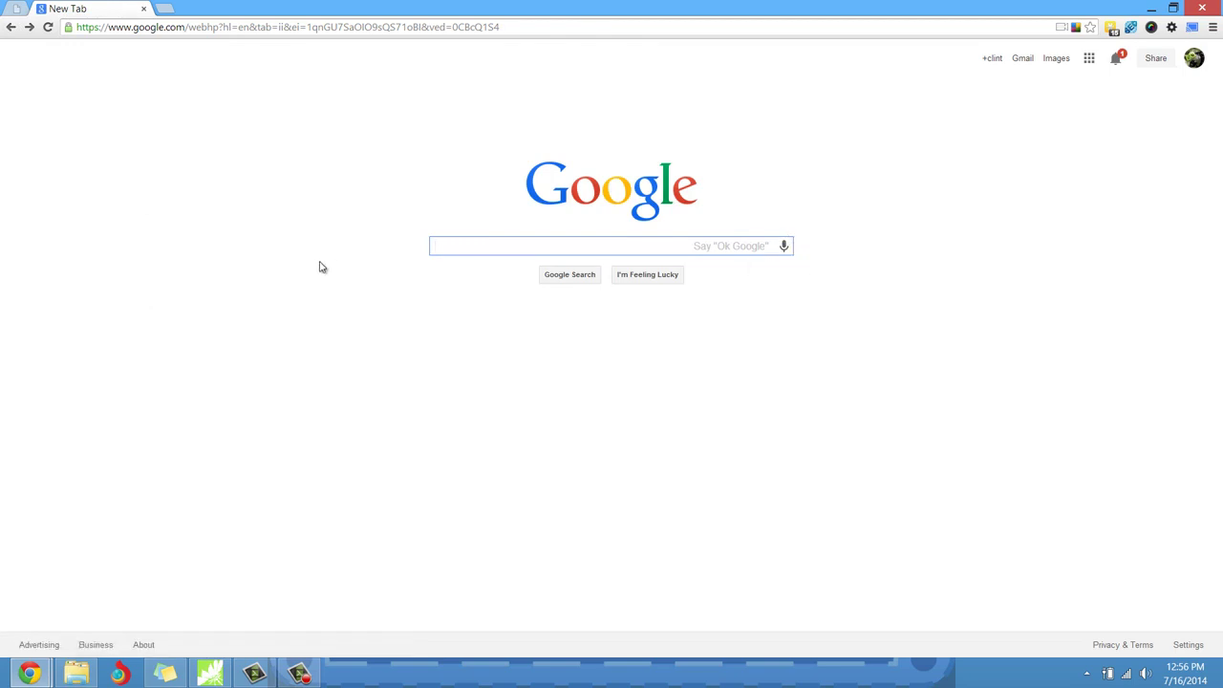
{"action": "left_click", "coordinate": [336, 302]}
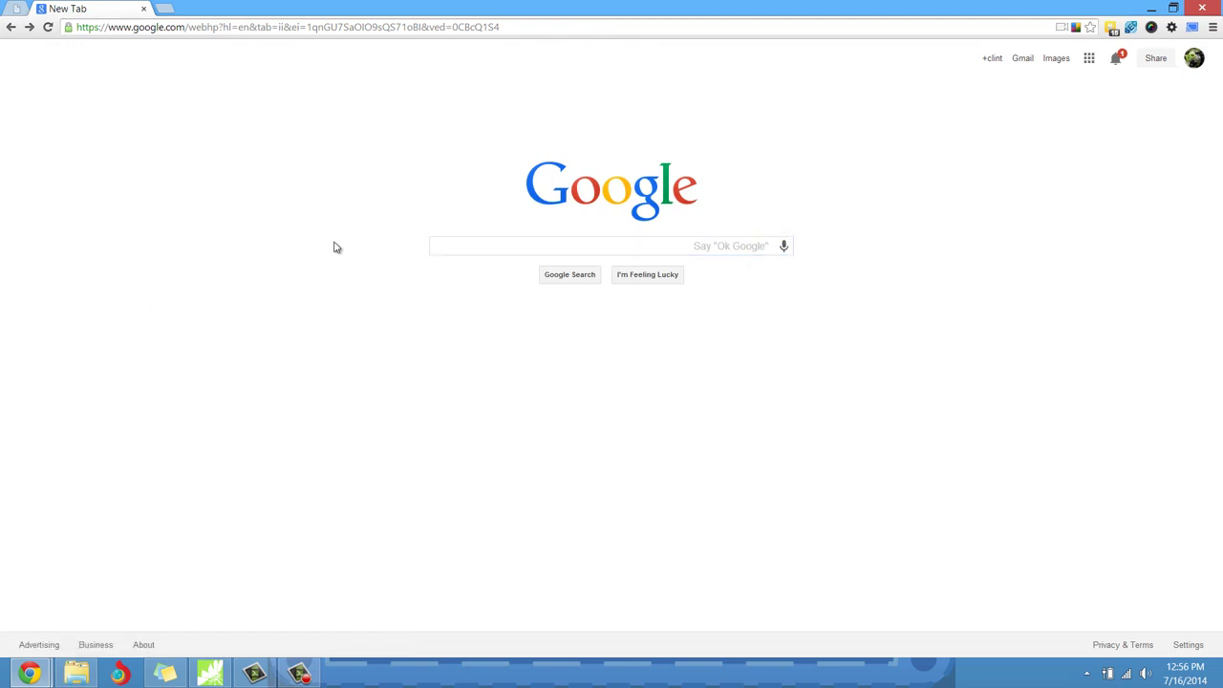
{"action": "left_click", "coordinate": [433, 250]}
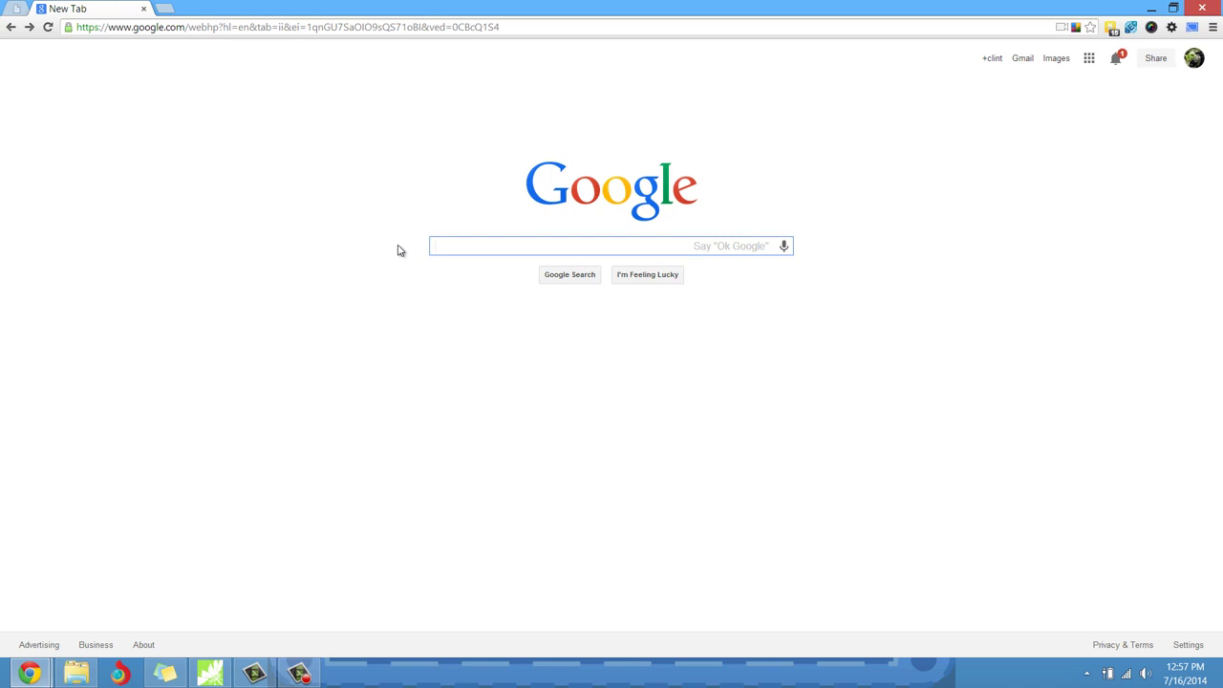
{"action": "left_click", "coordinate": [17, 12]}
{"action": "scroll", "coordinate": [30, 346], "scroll_direction": "down", "scroll_amount": 1}
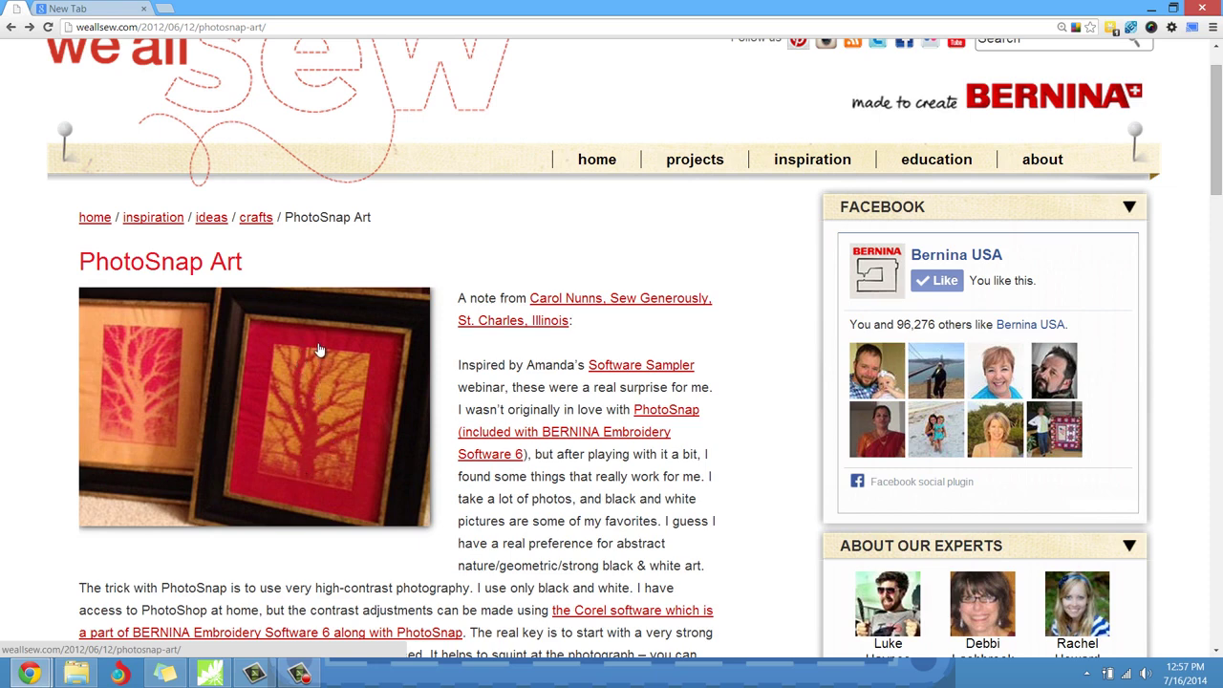
{"action": "left_click", "coordinate": [81, 9]}
{"action": "left_click", "coordinate": [77, 262]}
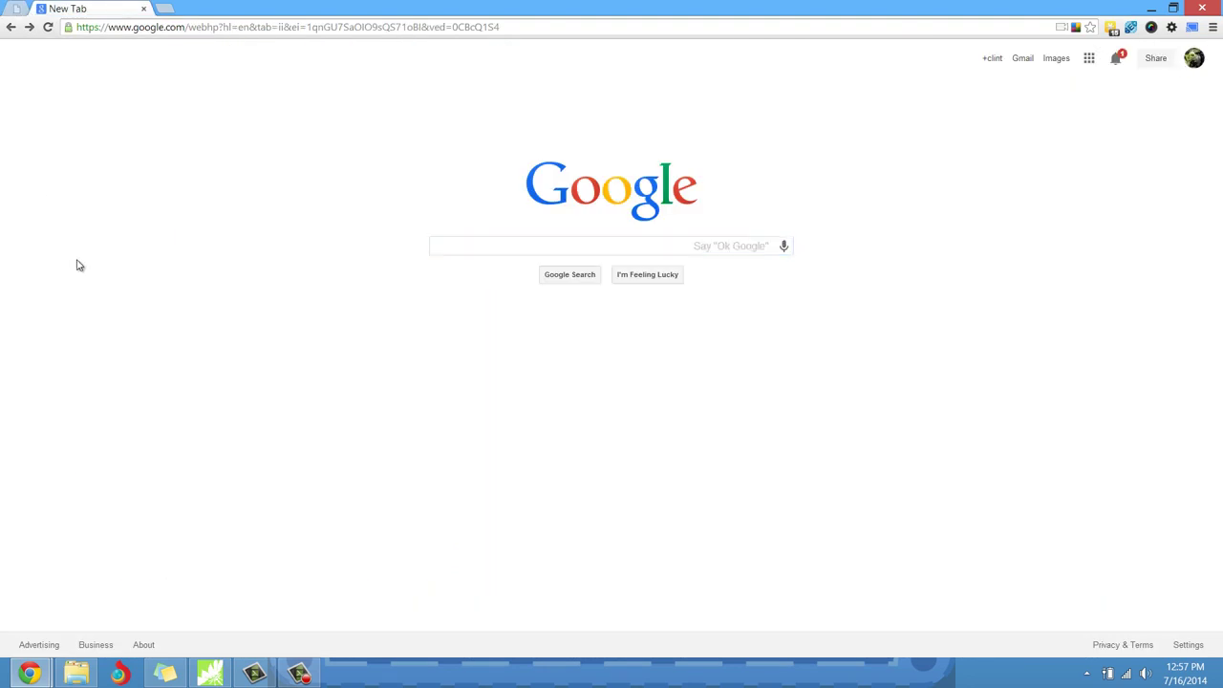
- Search Google for 'tree photograph'
{"action": "left_click", "coordinate": [447, 250]}
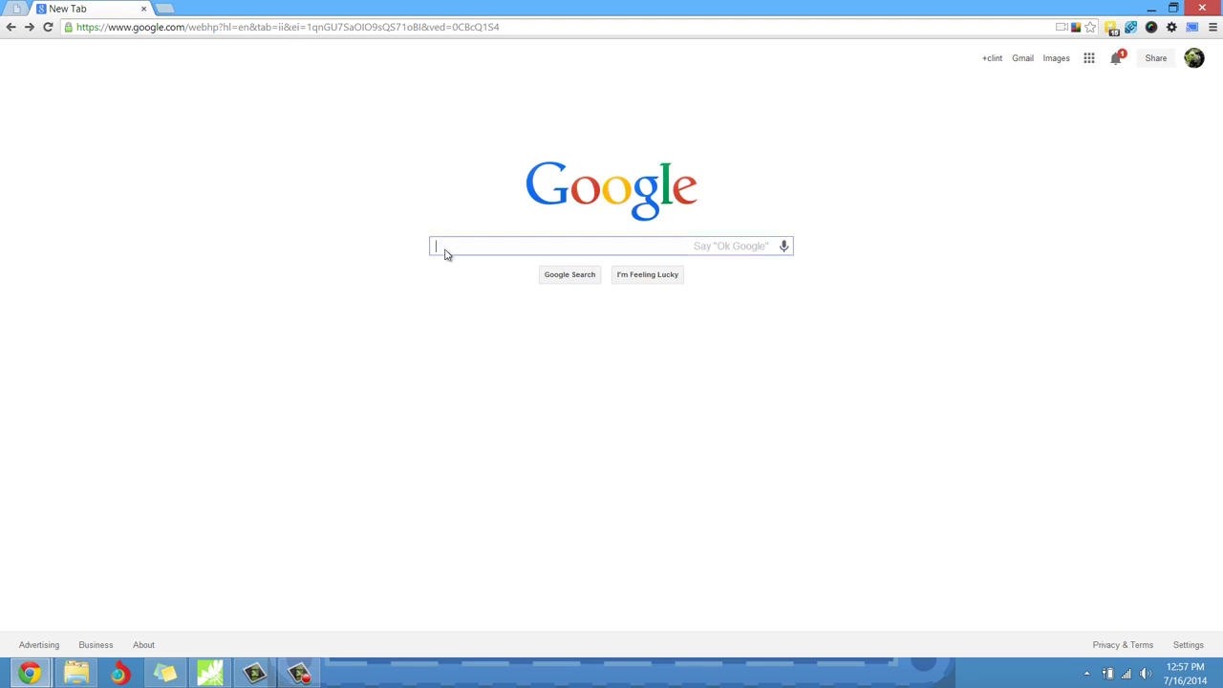
{"action": "type", "text": "tre"}
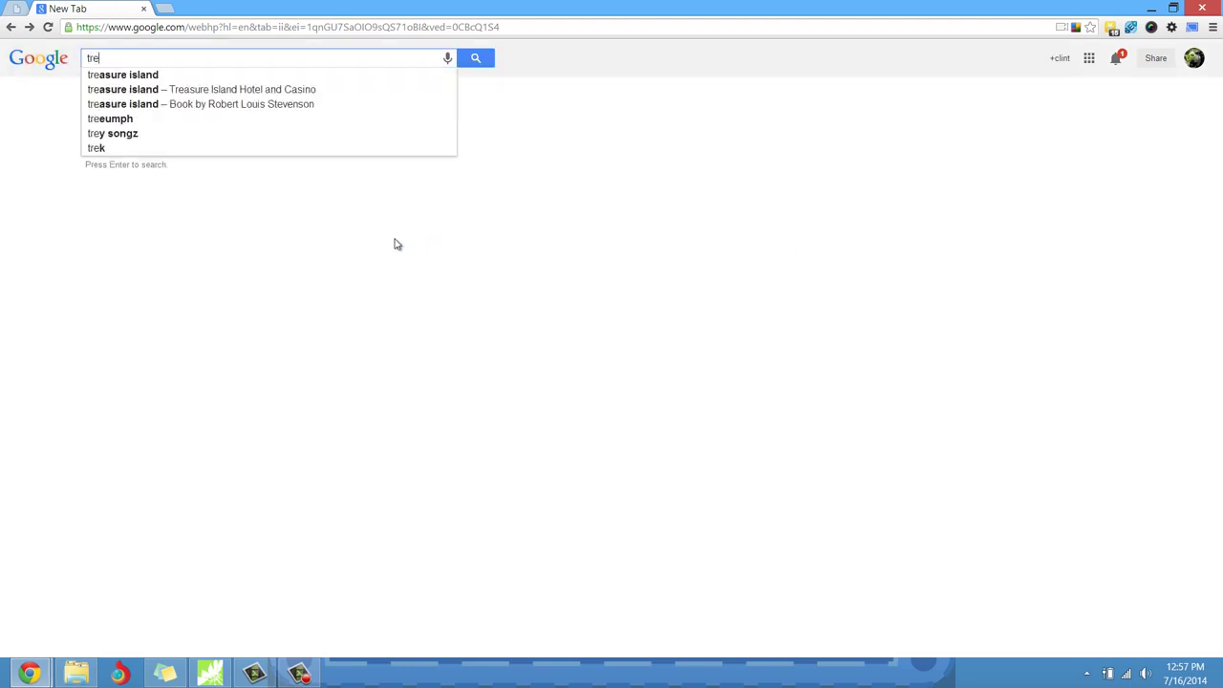
{"action": "type", "text": "e pho"}
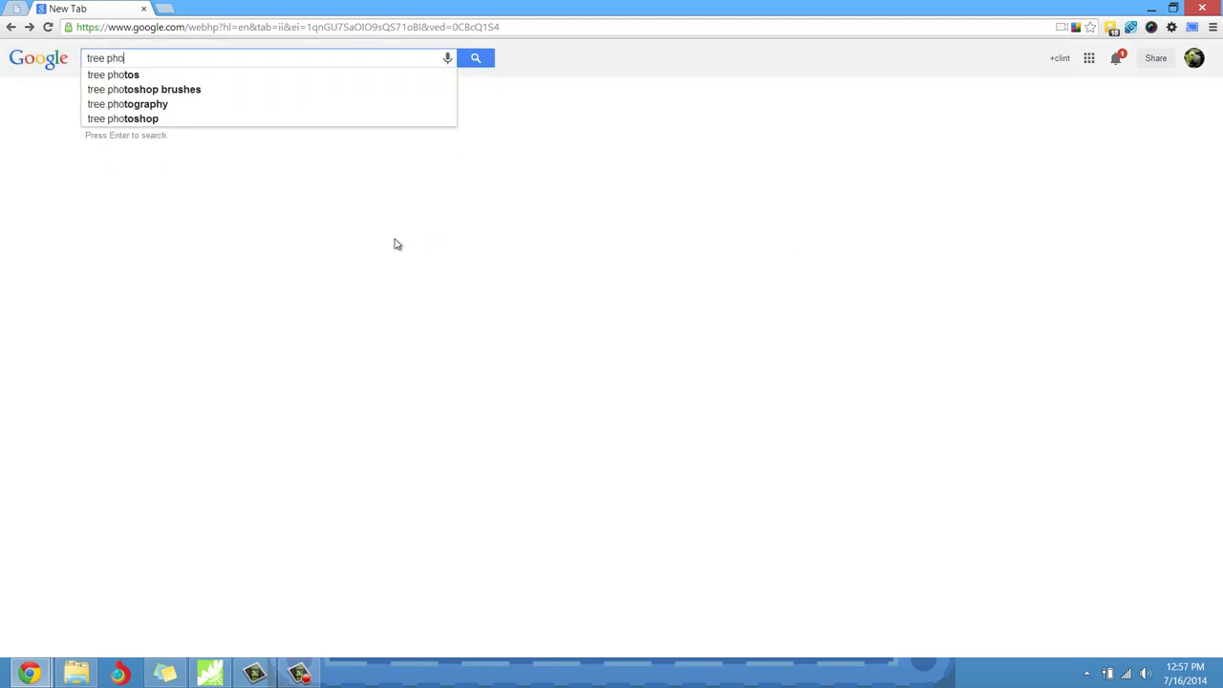
{"action": "type", "text": "tograph"}
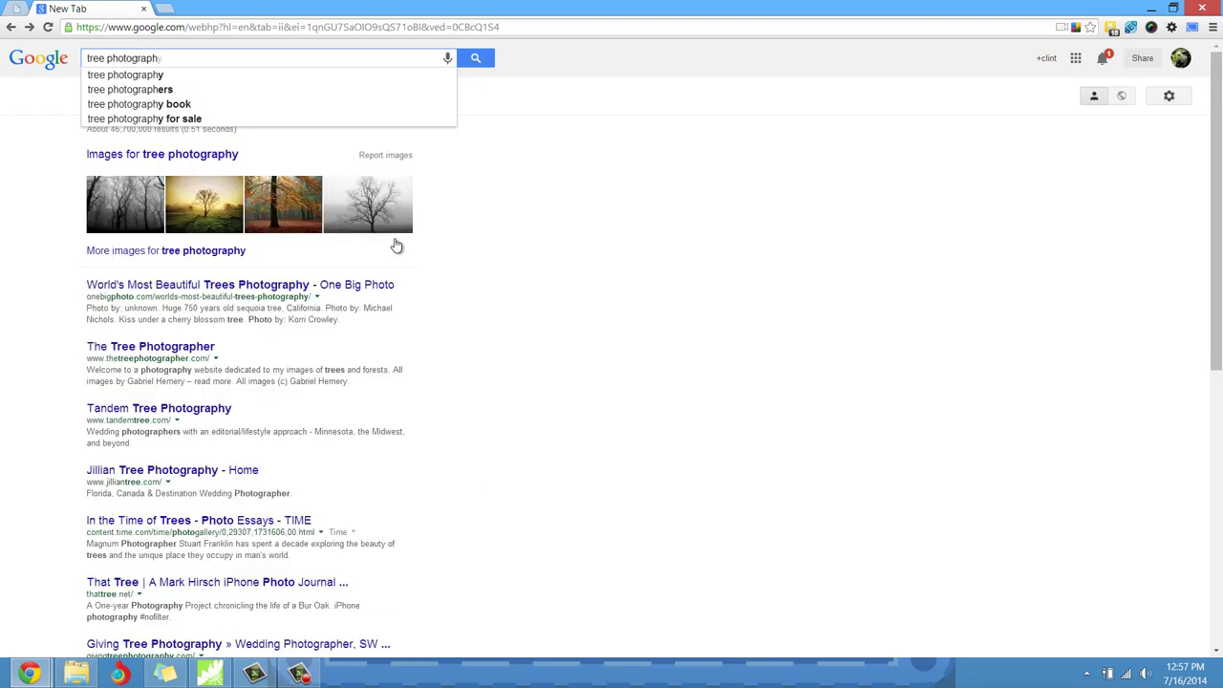
{"action": "key", "text": "Return"}
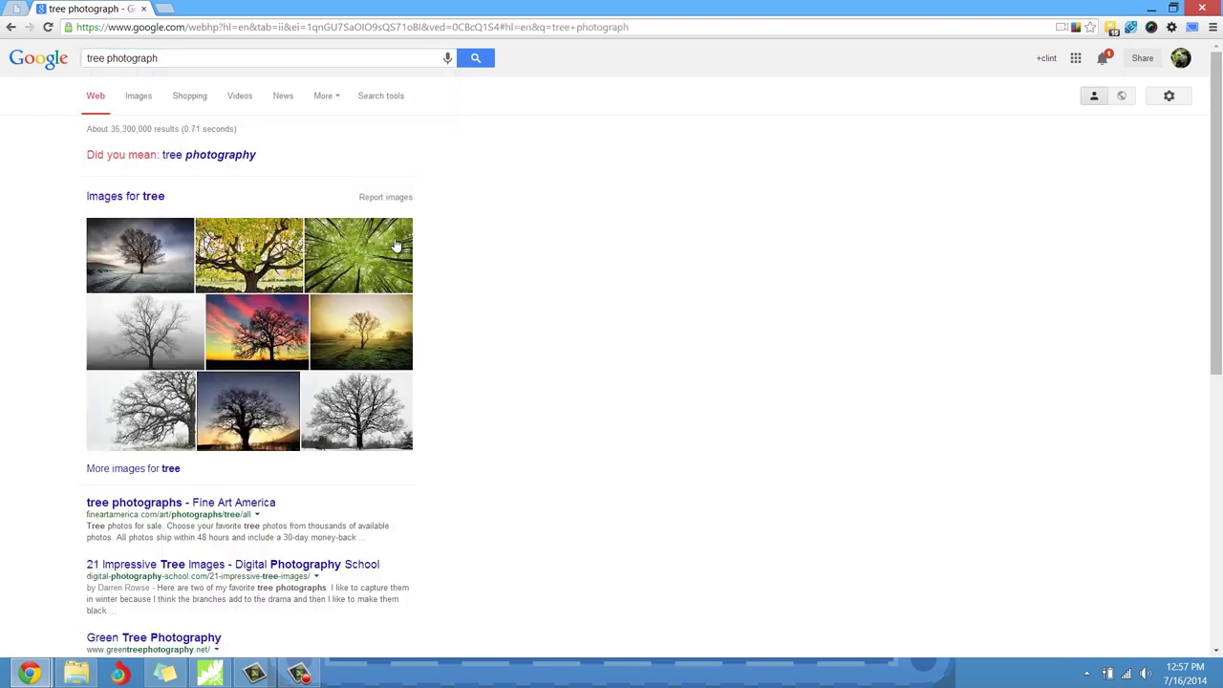
- Shorten the query to 'tree photo' and show its image results
{"action": "left_click", "coordinate": [175, 60]}
{"action": "key", "text": "BackSpace"}
{"action": "key", "text": "BackSpace"}
{"action": "key", "text": "BackSpace"}
{"action": "key", "text": "BackSpace"}
{"action": "key", "text": "BackSpace"}
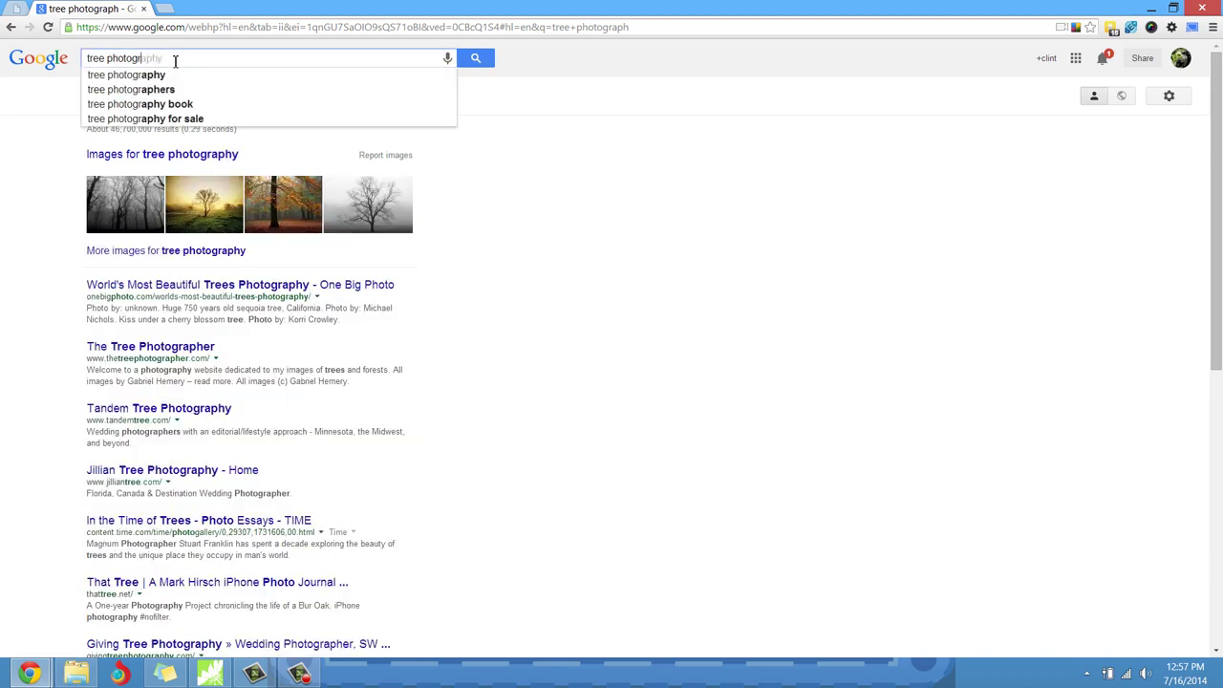
{"action": "key", "text": "Return"}
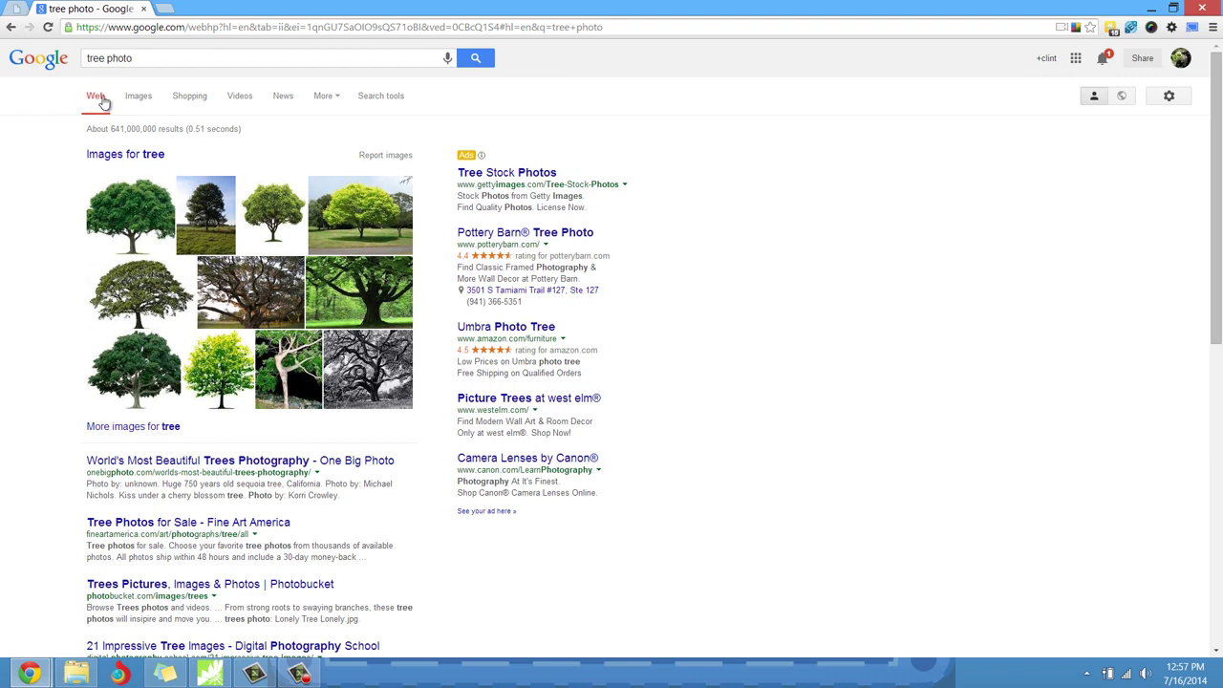
{"action": "left_click", "coordinate": [137, 99]}
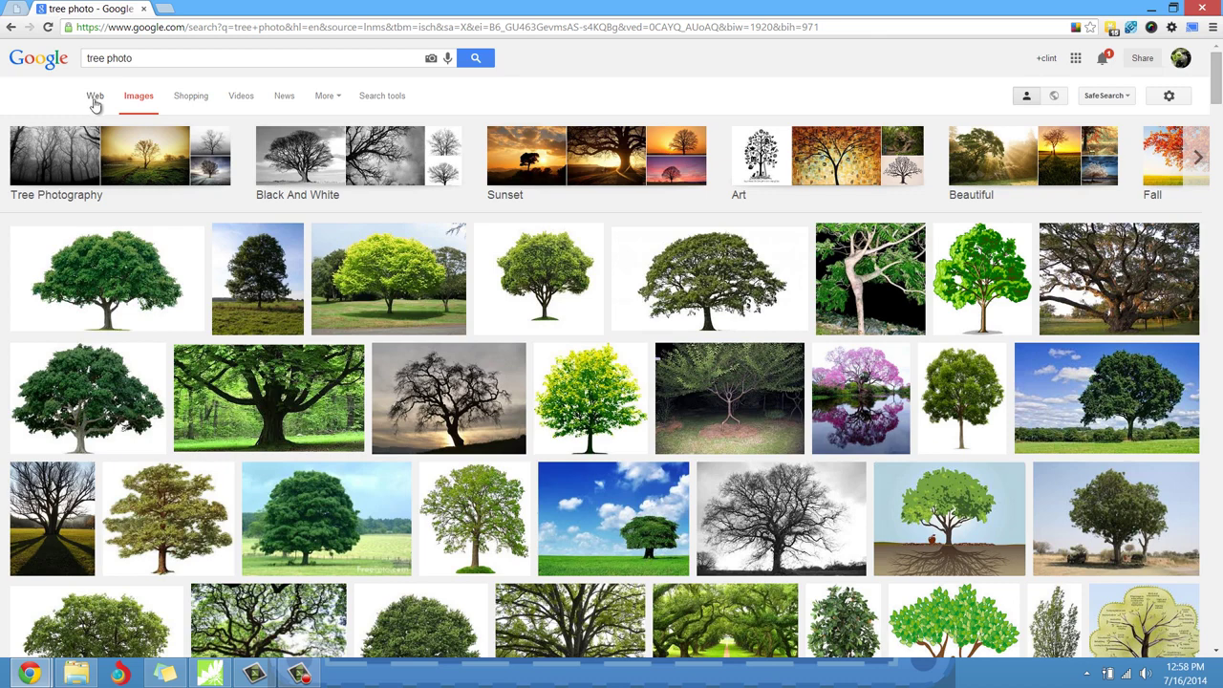
- Filter the 'tree photo' image results by Color to Black and white
{"action": "left_click", "coordinate": [381, 97]}
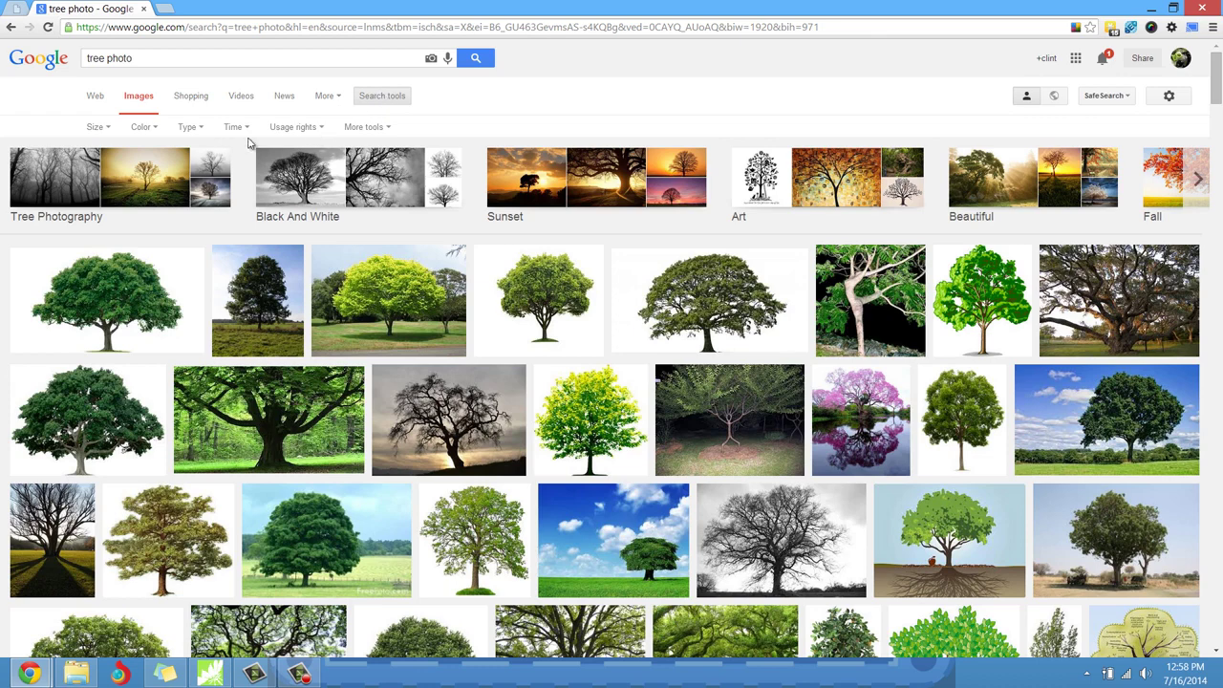
{"action": "left_click", "coordinate": [143, 128]}
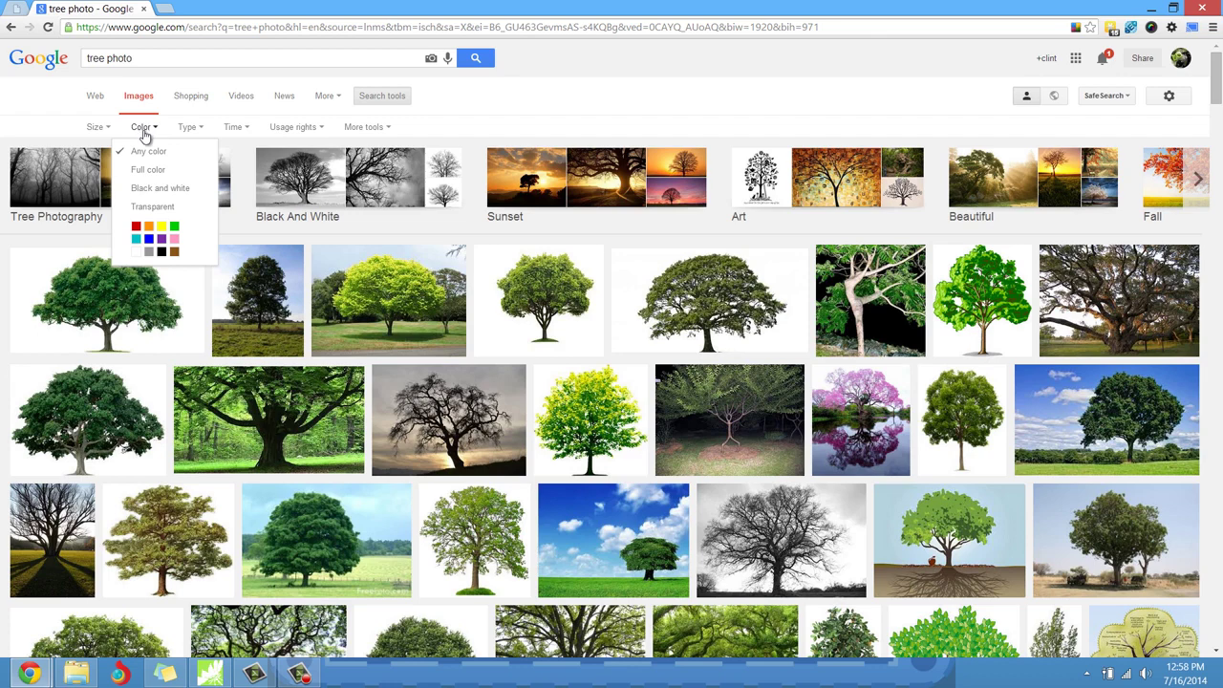
{"action": "left_click", "coordinate": [163, 195]}
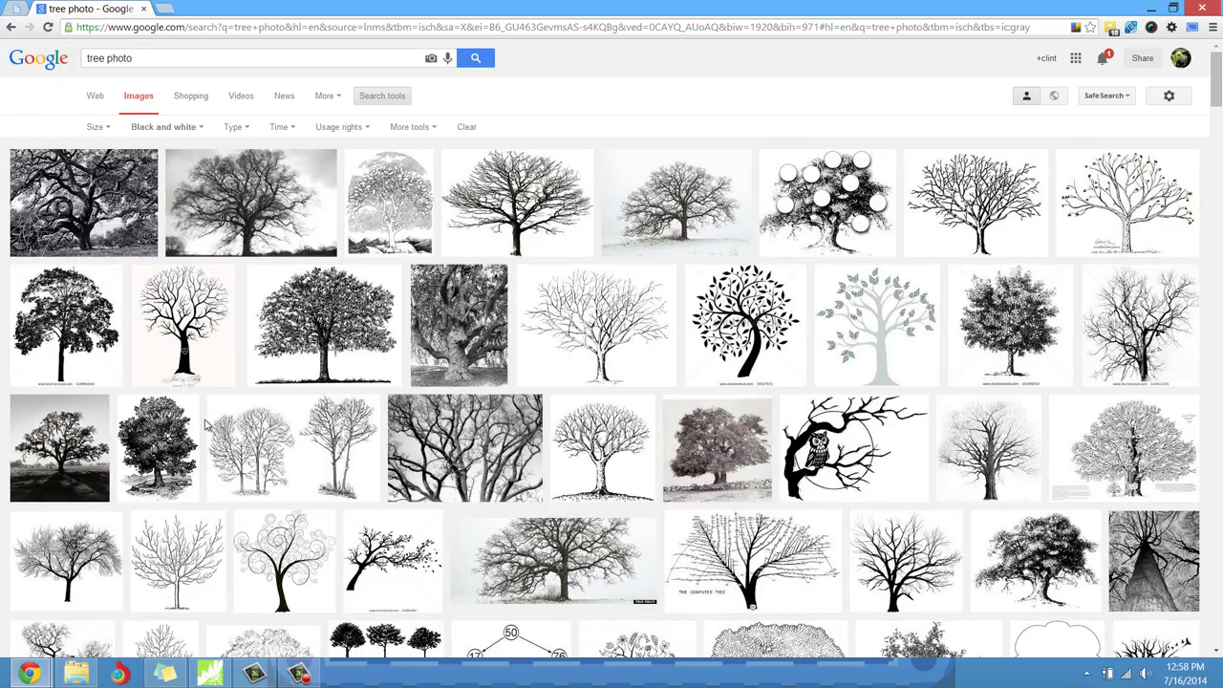
{"action": "scroll", "coordinate": [204, 427], "scroll_direction": "down", "scroll_amount": 15}
{"action": "scroll", "coordinate": [204, 427], "scroll_direction": "up", "scroll_amount": 15}
- Set the image Size filter to Large for the black-and-white tree results
{"action": "left_click", "coordinate": [94, 127]}
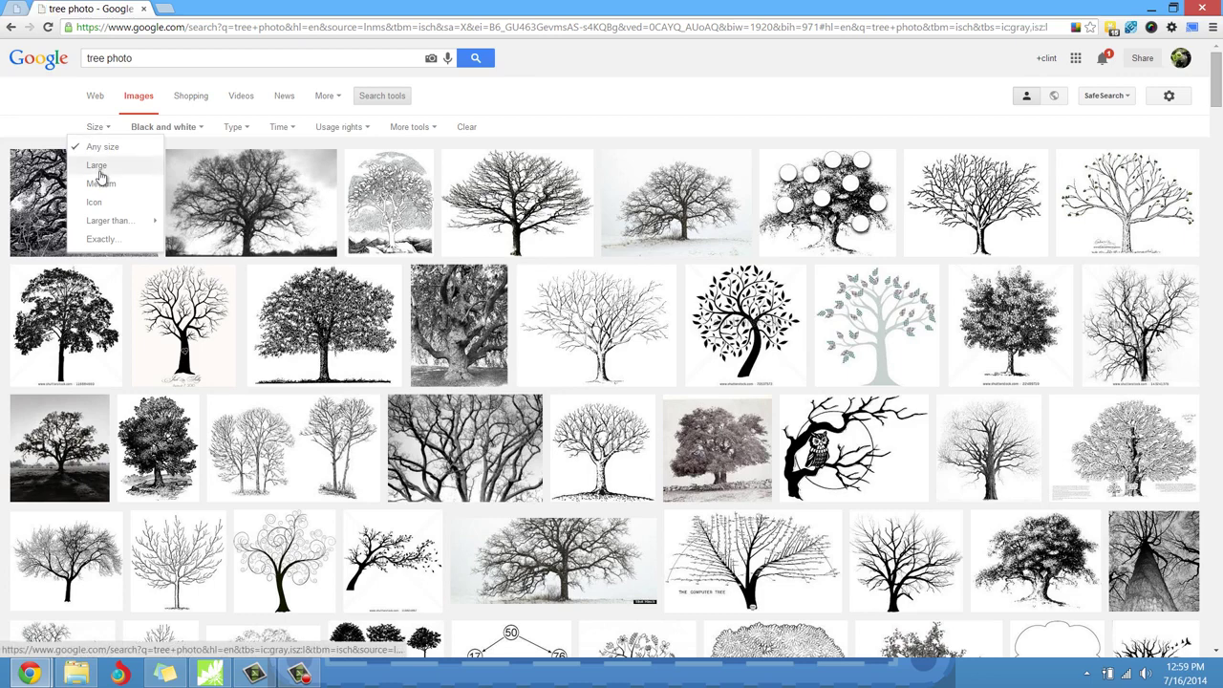
{"action": "left_click", "coordinate": [99, 168]}
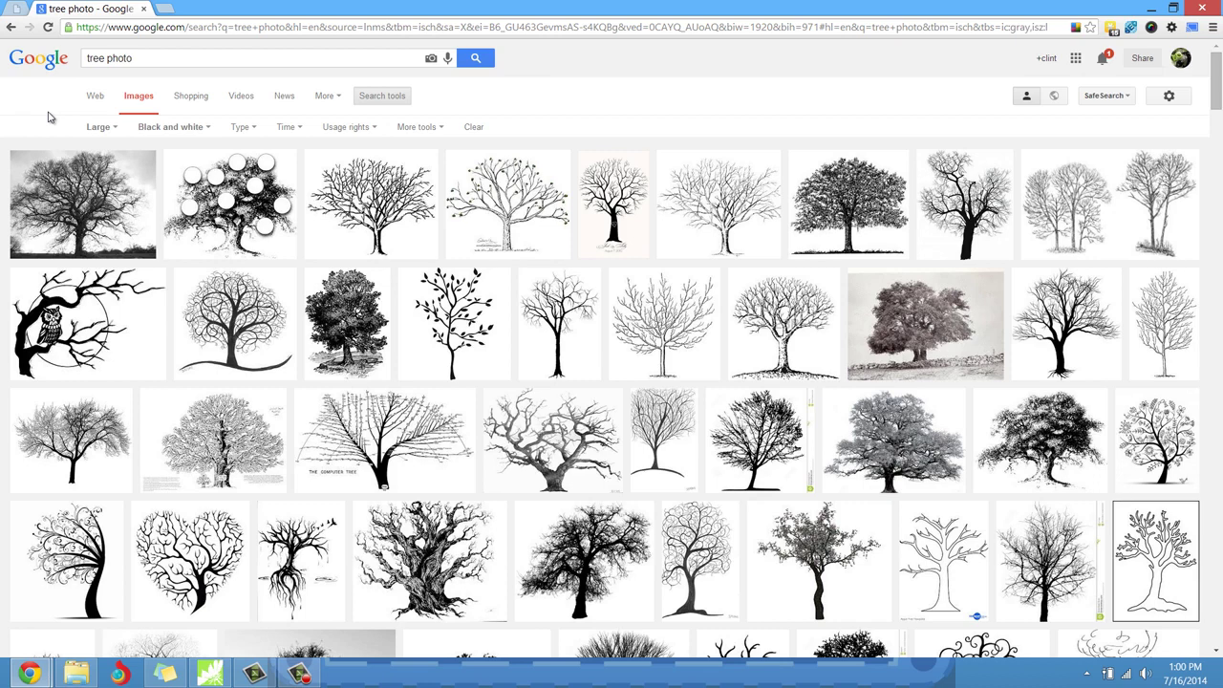
{"action": "left_click", "coordinate": [14, 12]}
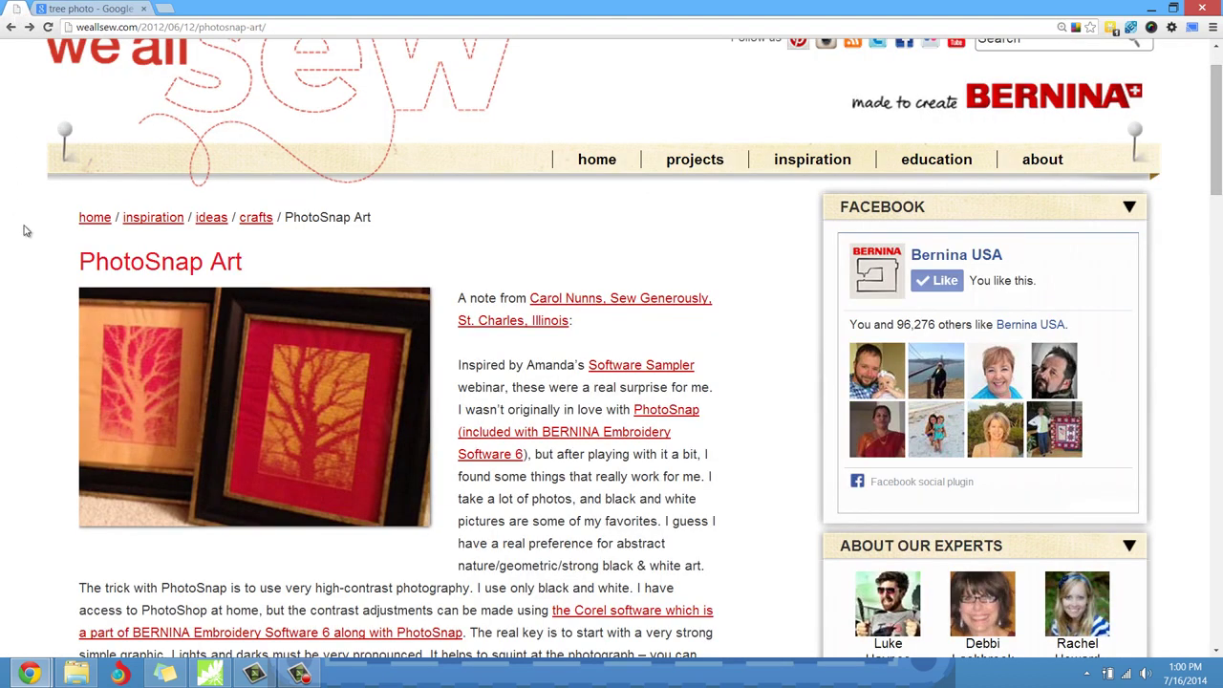
{"action": "scroll", "coordinate": [34, 241], "scroll_direction": "down", "scroll_amount": 1}
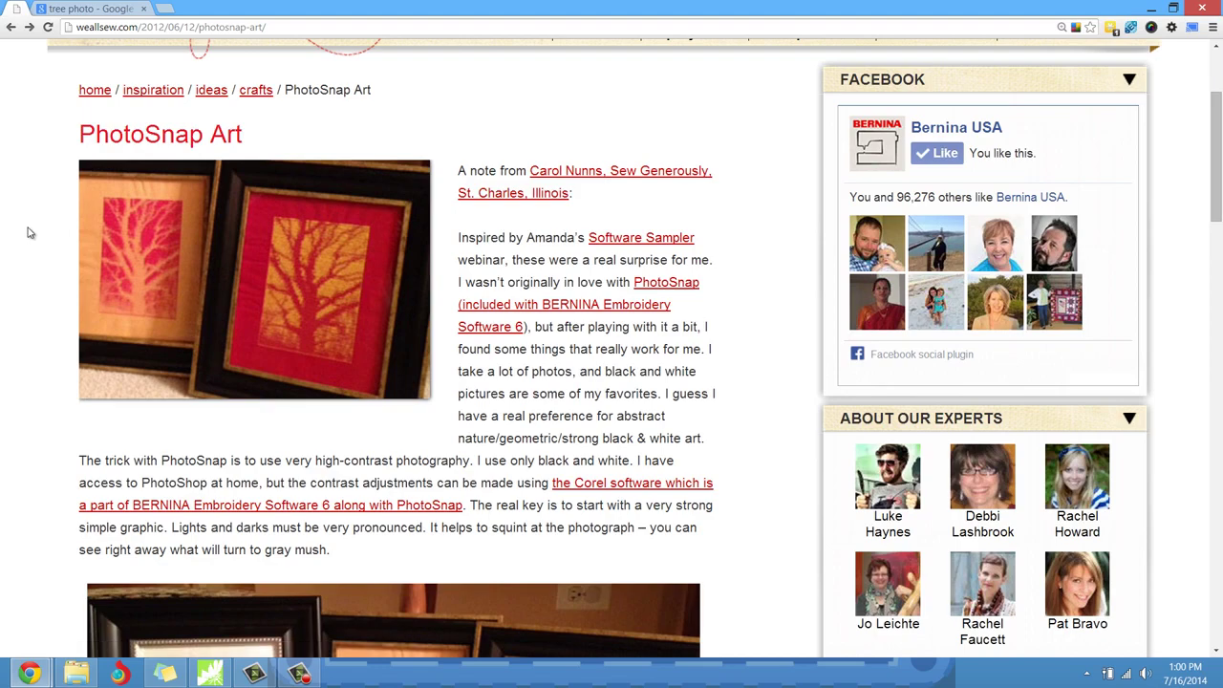
{"action": "scroll", "coordinate": [56, 241], "scroll_direction": "down", "scroll_amount": 2}
{"action": "scroll", "coordinate": [56, 241], "scroll_direction": "down", "scroll_amount": 5}
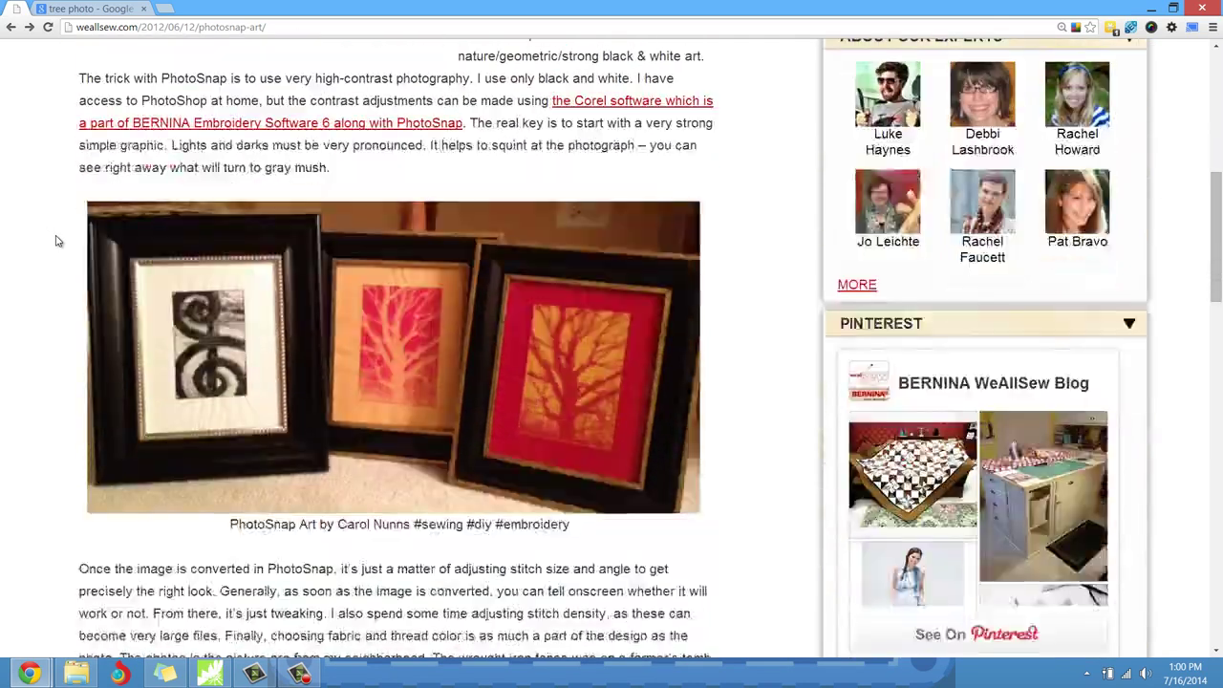
{"action": "scroll", "coordinate": [55, 241], "scroll_direction": "down", "scroll_amount": 2}
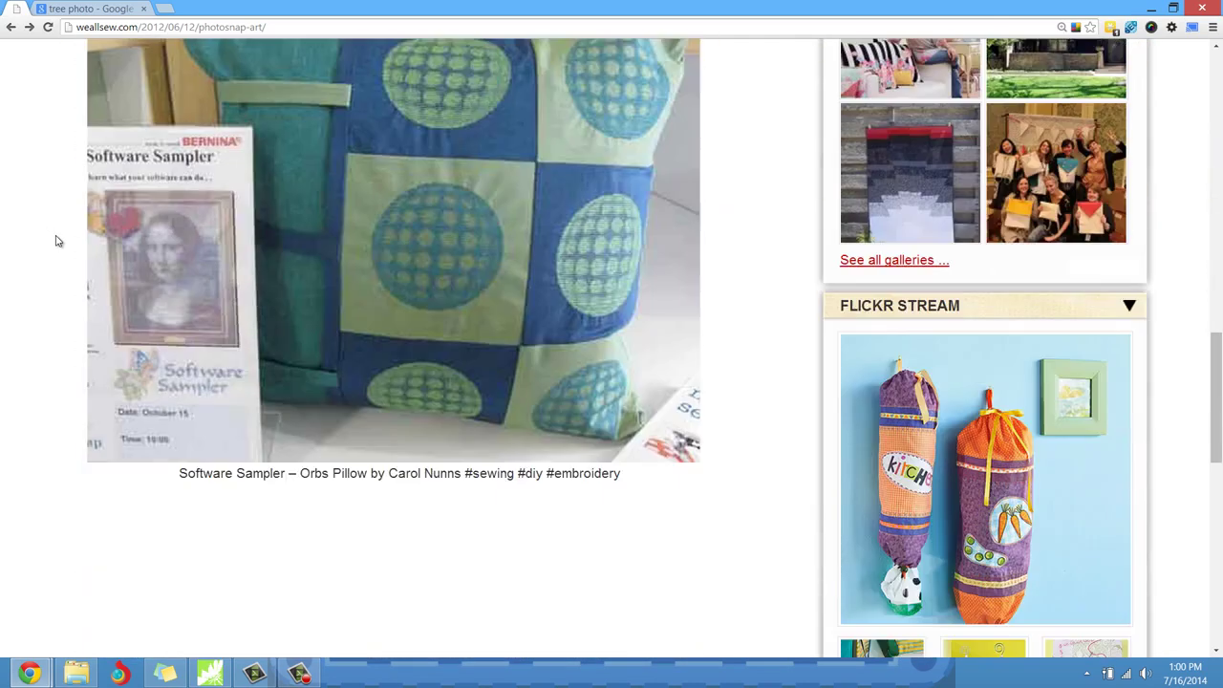
{"action": "scroll", "coordinate": [55, 241], "scroll_direction": "up", "scroll_amount": 2}
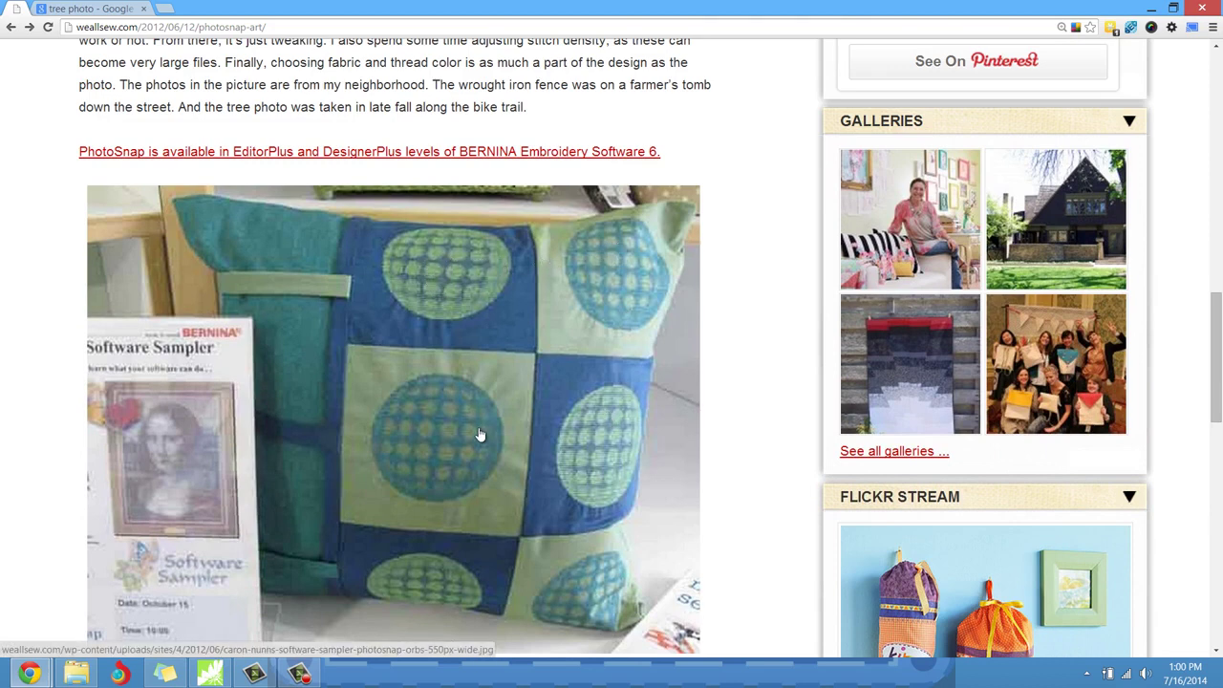
{"action": "scroll", "coordinate": [470, 423], "scroll_direction": "down", "scroll_amount": 2}
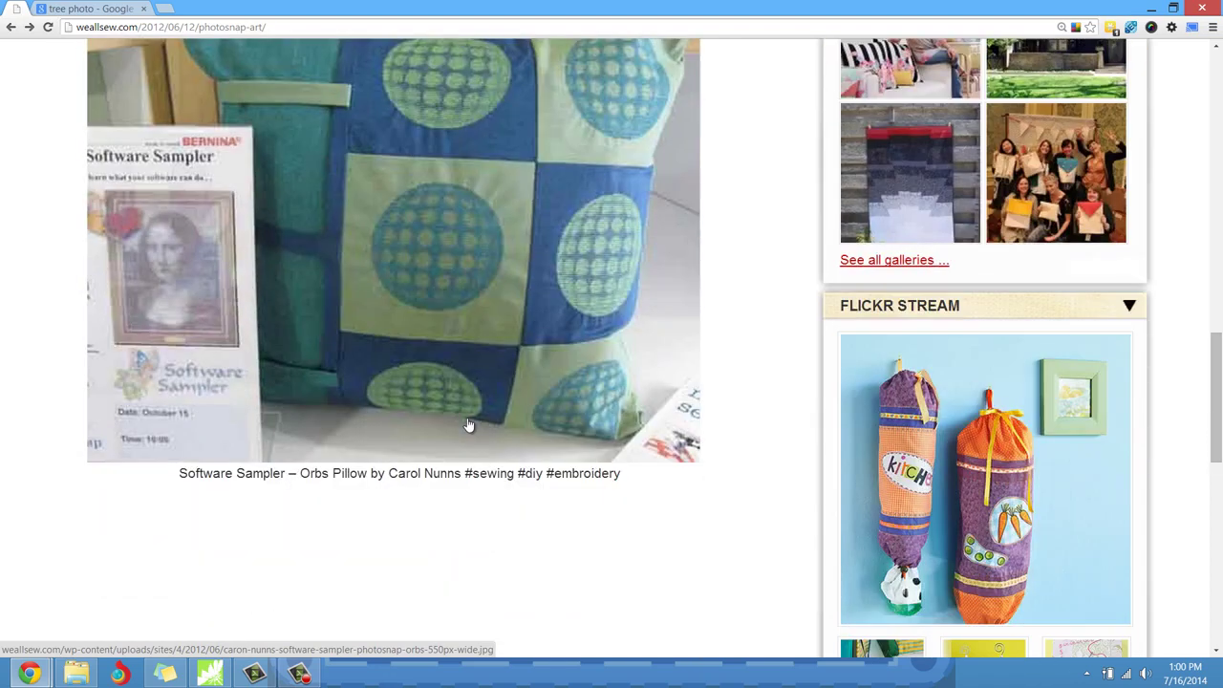
{"action": "scroll", "coordinate": [469, 425], "scroll_direction": "up", "scroll_amount": 2}
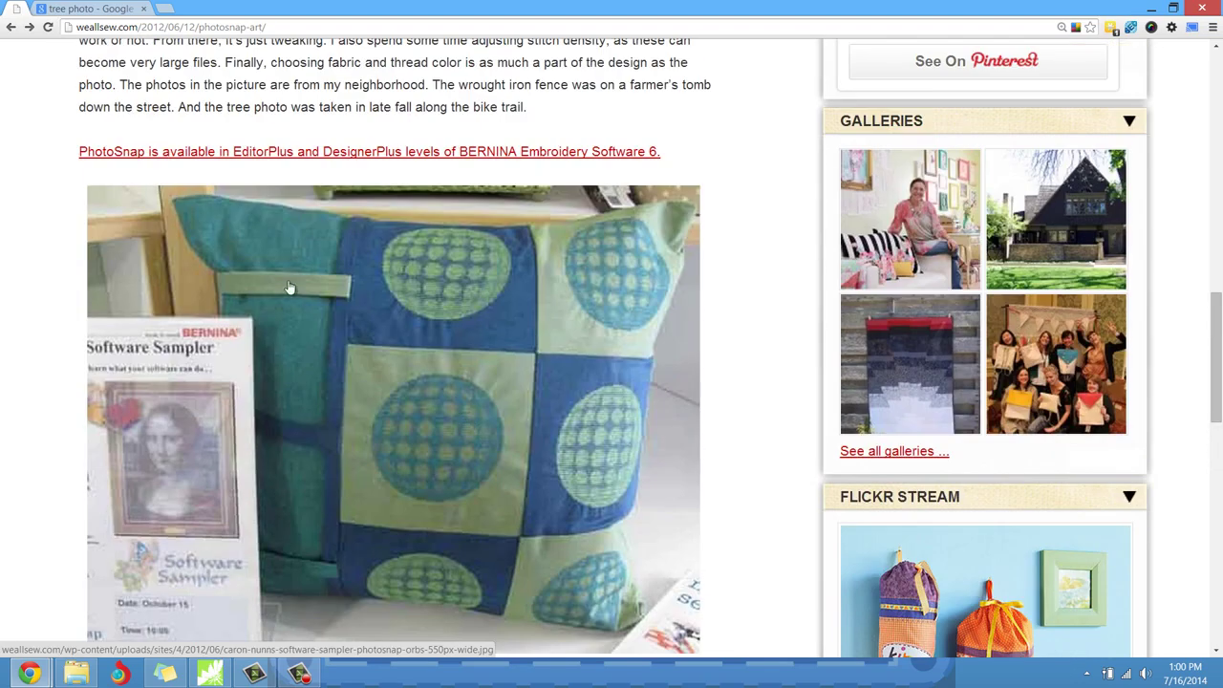
{"action": "left_click", "coordinate": [120, 12]}
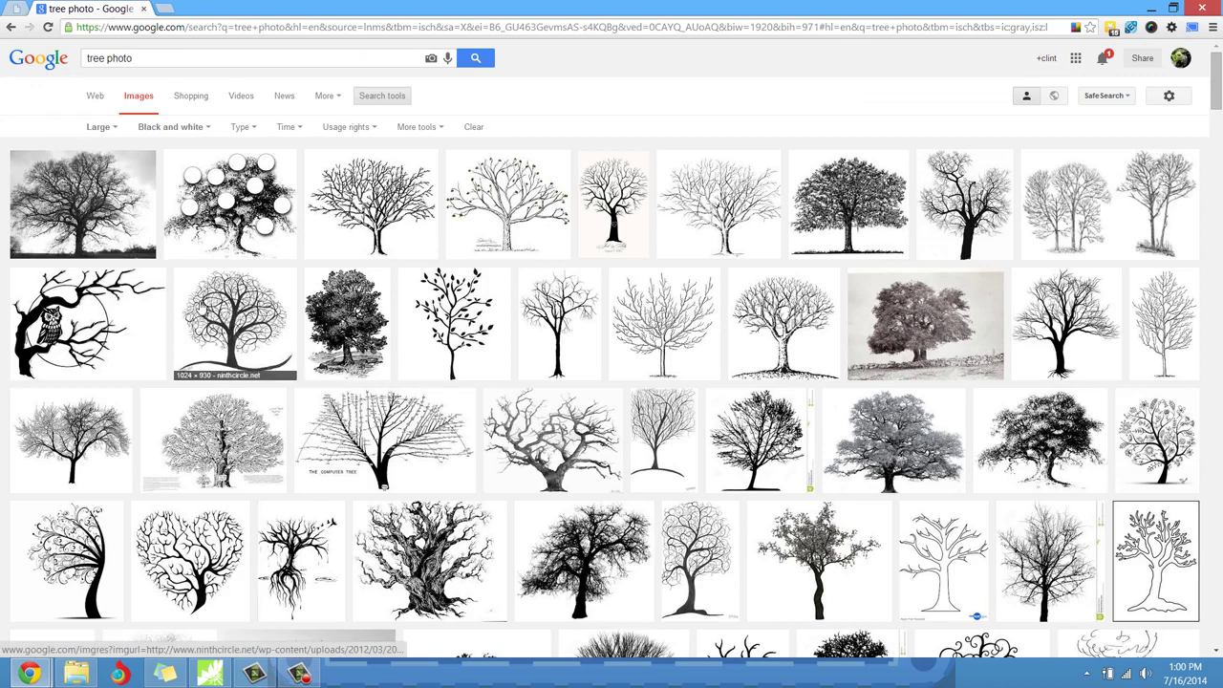
- Open the curly airplane tree drawing (2012-03-15-tree1-1024x930.png) at full size
{"action": "left_click", "coordinate": [253, 317]}
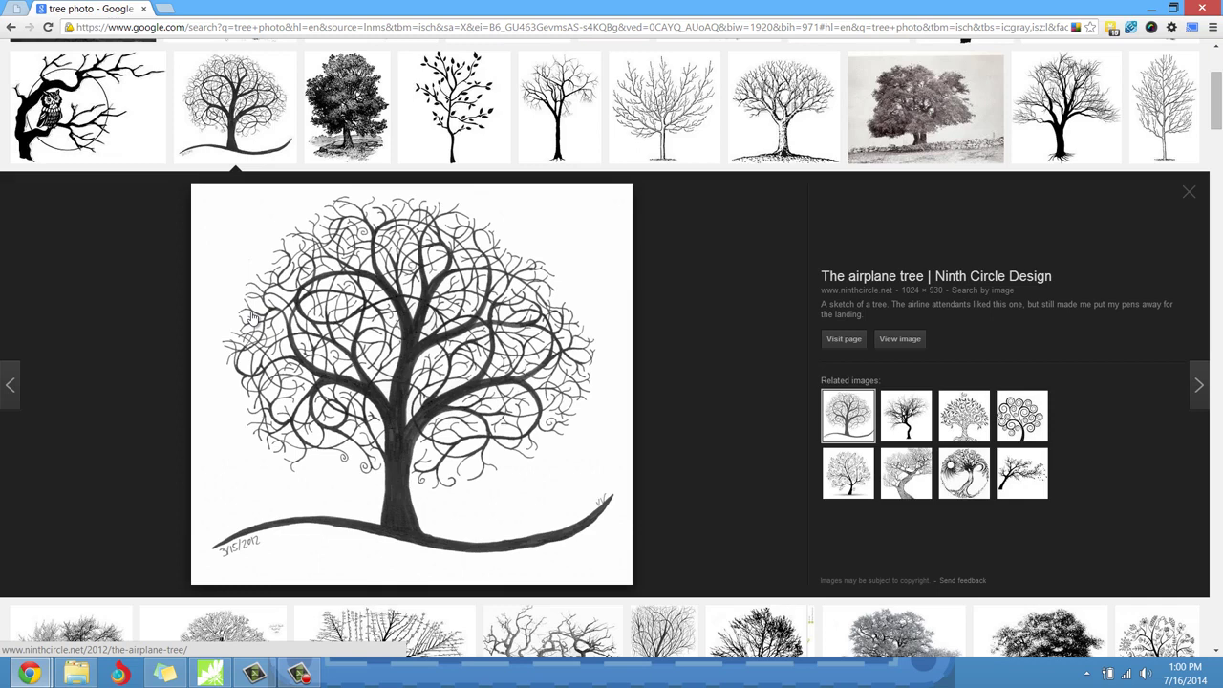
{"action": "left_click", "coordinate": [901, 342]}
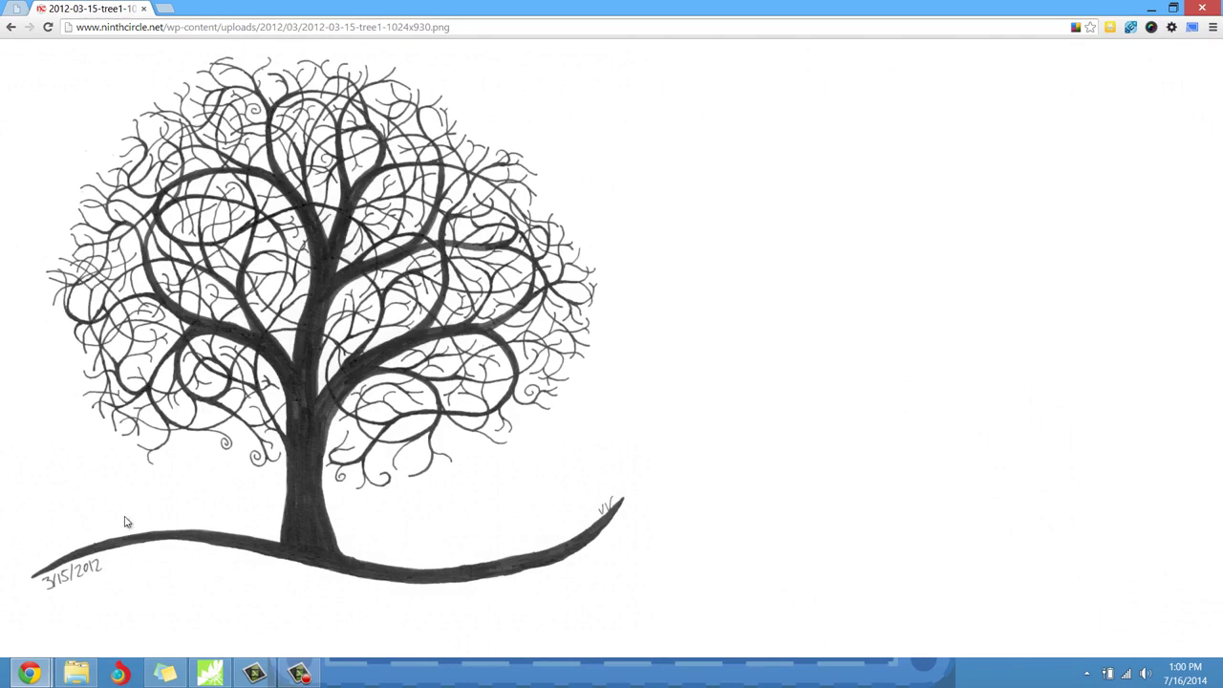
{"action": "right_click", "coordinate": [277, 197]}
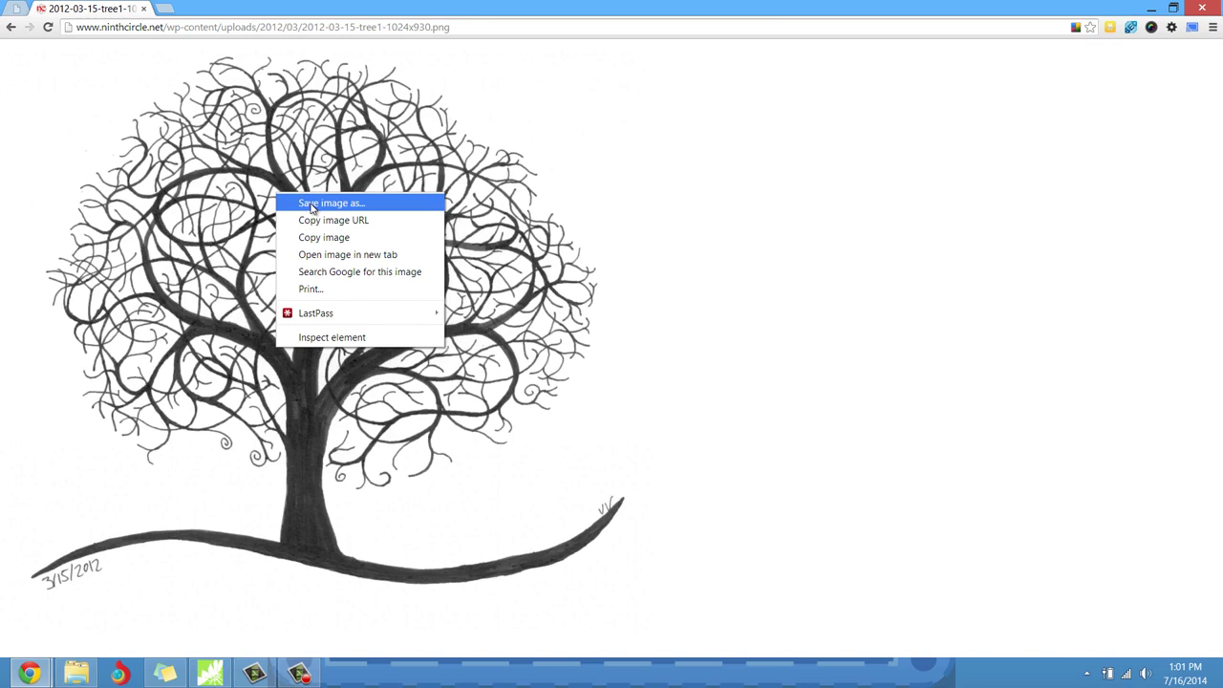
- Save the tree image as a PNG, choosing the Embroidery library as location
{"action": "left_click", "coordinate": [312, 204]}
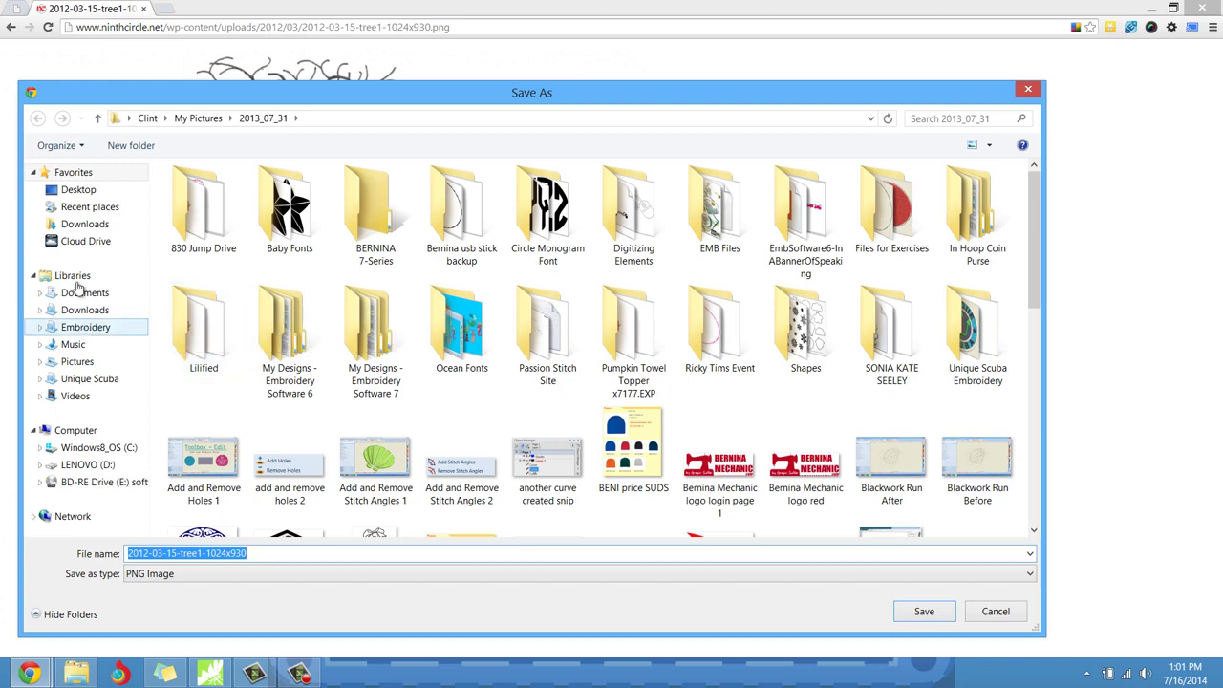
{"action": "left_click", "coordinate": [82, 331]}
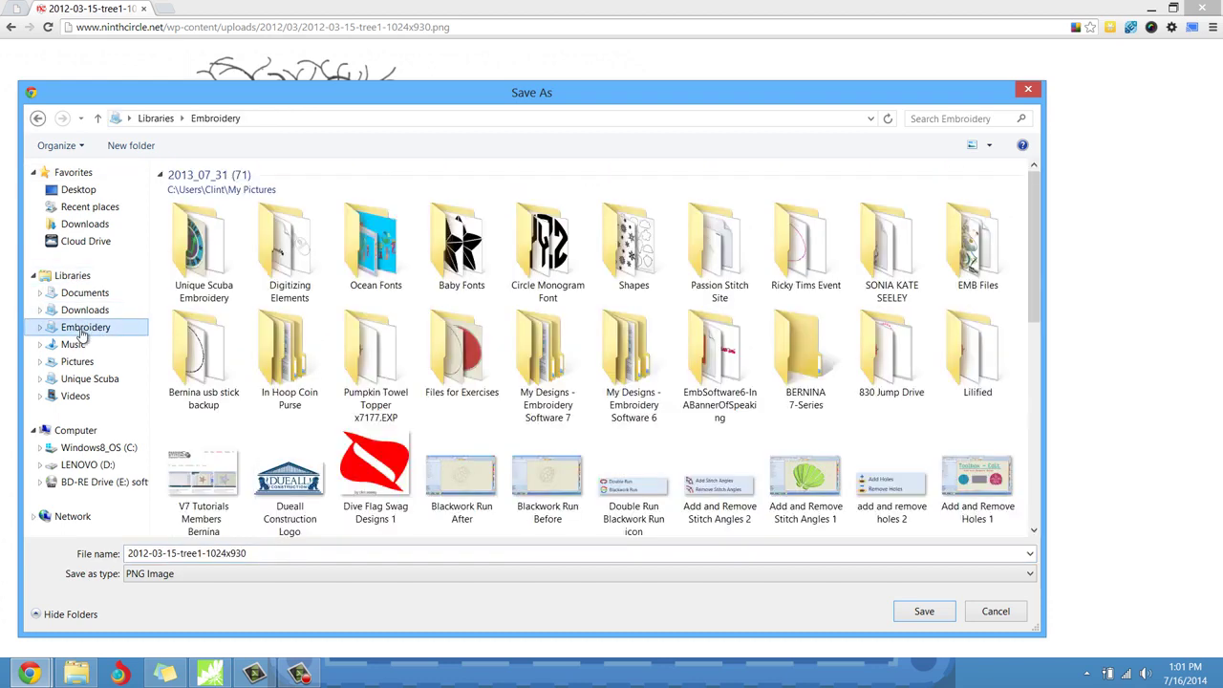
- Rename the file to 'photosnap tree 1' and save the PNG
{"action": "left_click", "coordinate": [159, 557]}
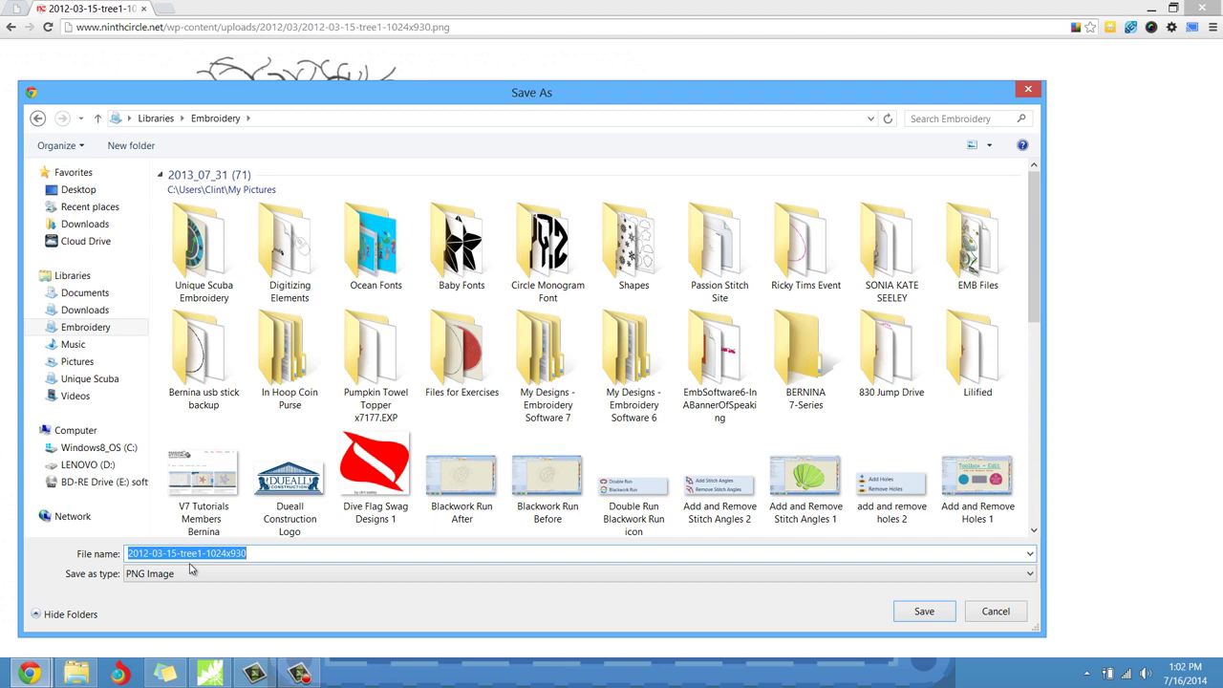
{"action": "type", "text": "photos"}
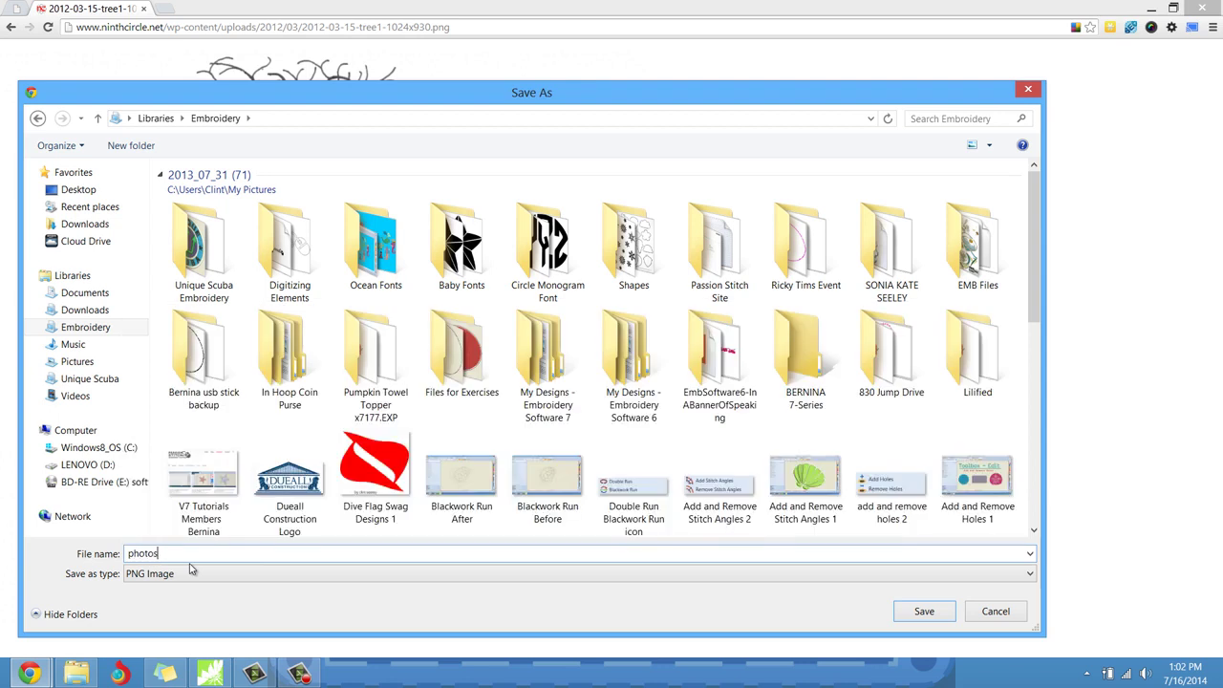
{"action": "type", "text": "nap tree 1"}
{"action": "left_click", "coordinate": [909, 615]}
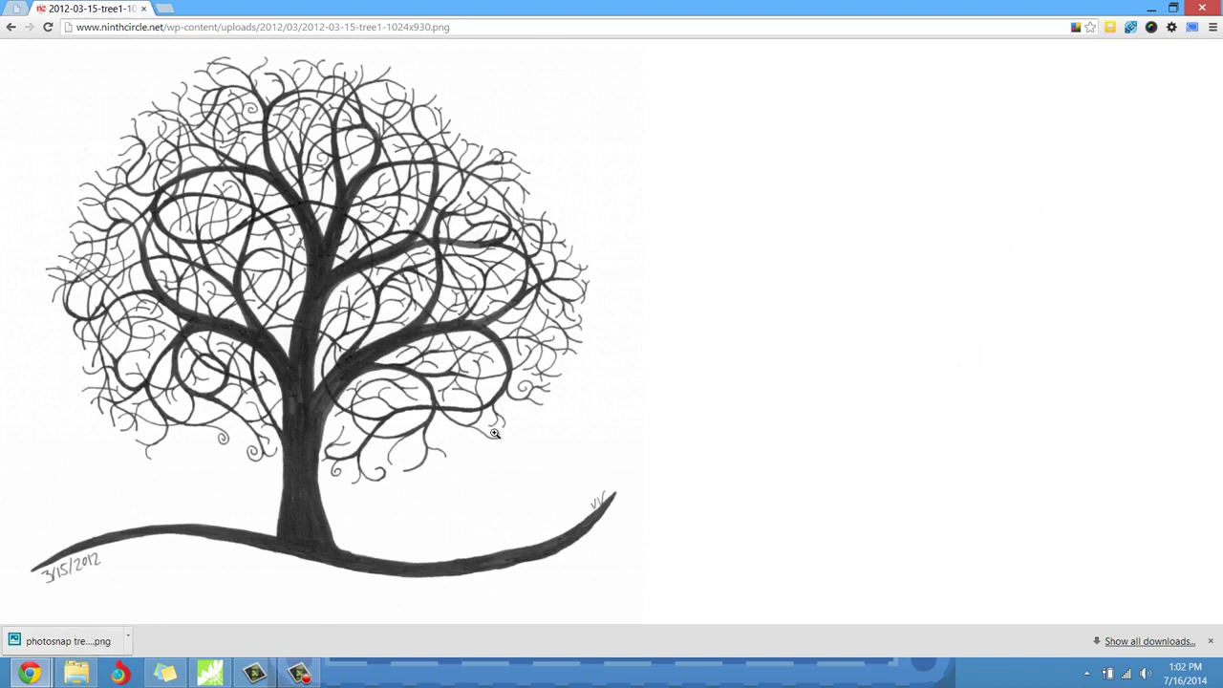
- Minimize Chrome, switch BERNINA to the Artwork Canvas, and start importing a picture
{"action": "left_click", "coordinate": [1152, 11]}
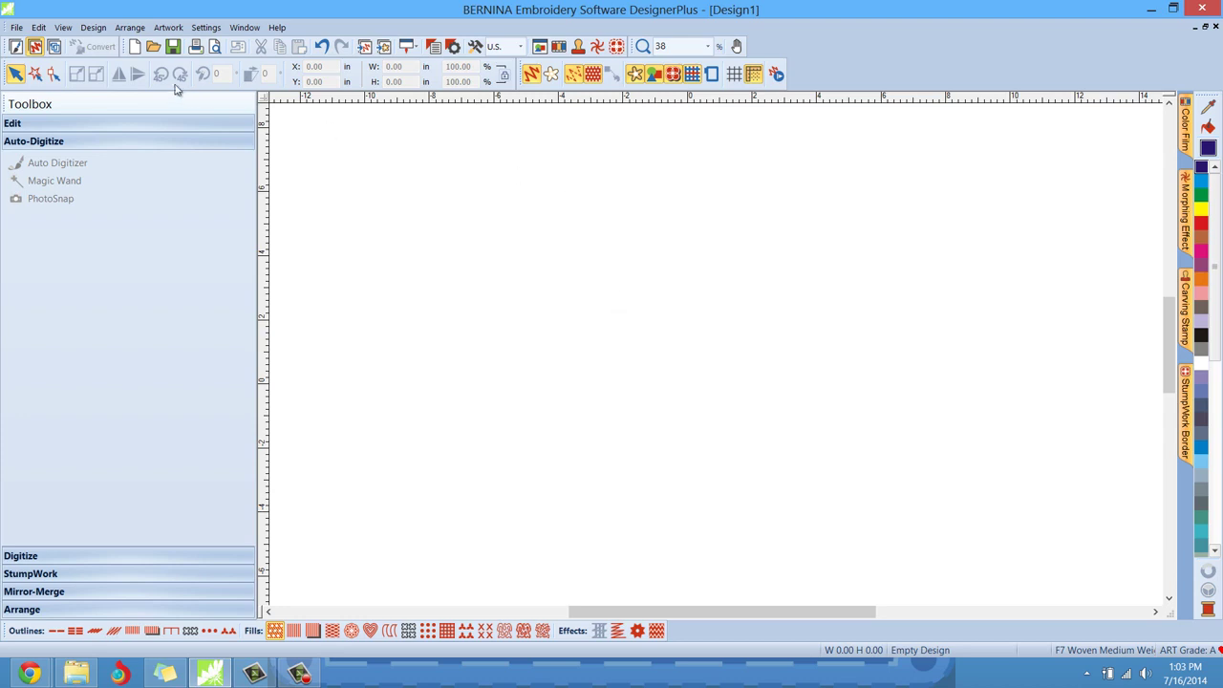
{"action": "left_click", "coordinate": [15, 50]}
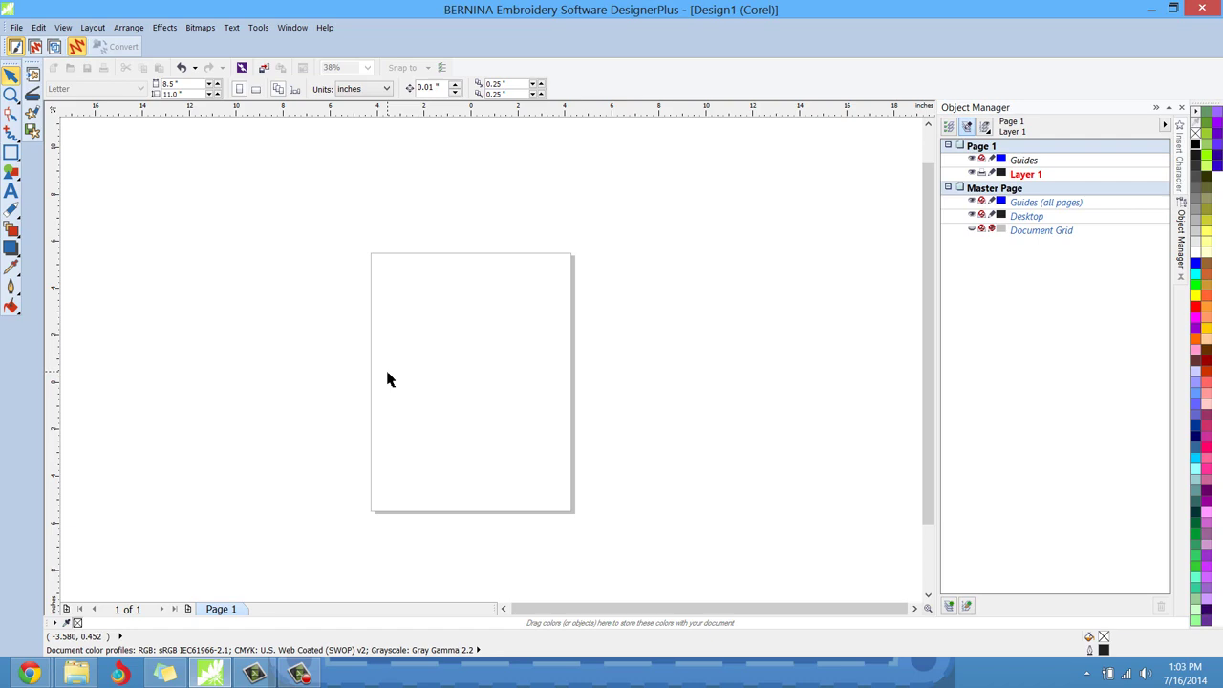
{"action": "left_click", "coordinate": [264, 69]}
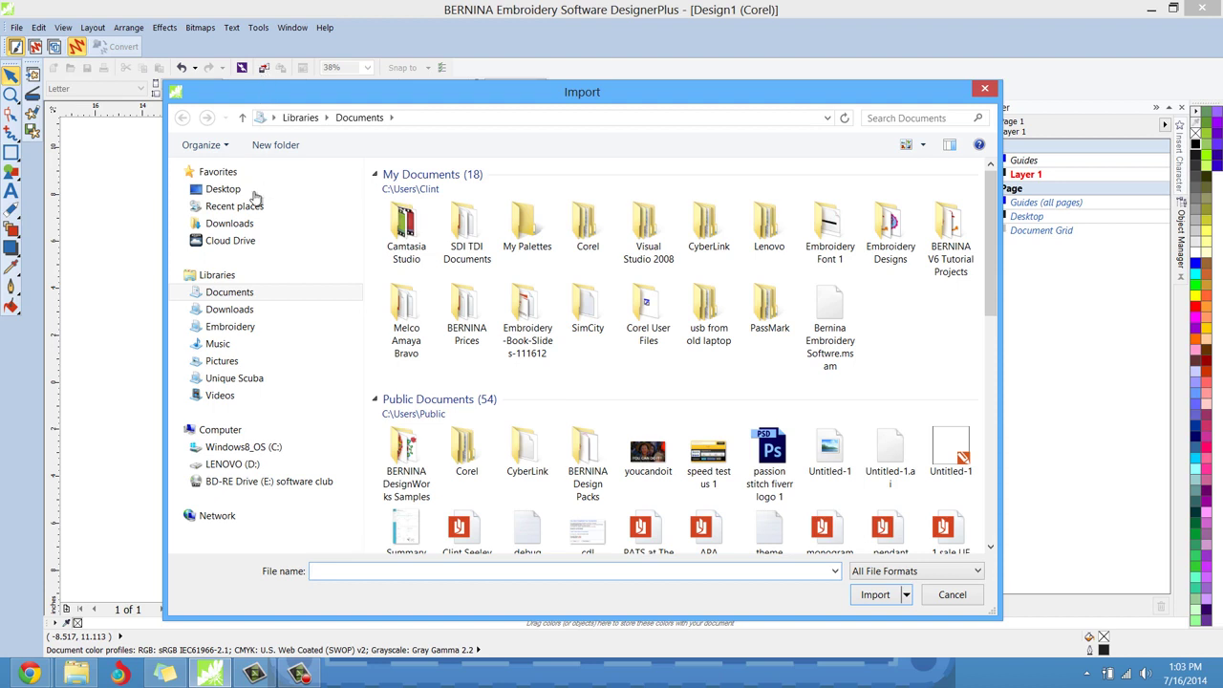
- Import 'photosnap tree 1.png' from the Embroidery library onto the Design1 page
{"action": "left_click", "coordinate": [230, 330]}
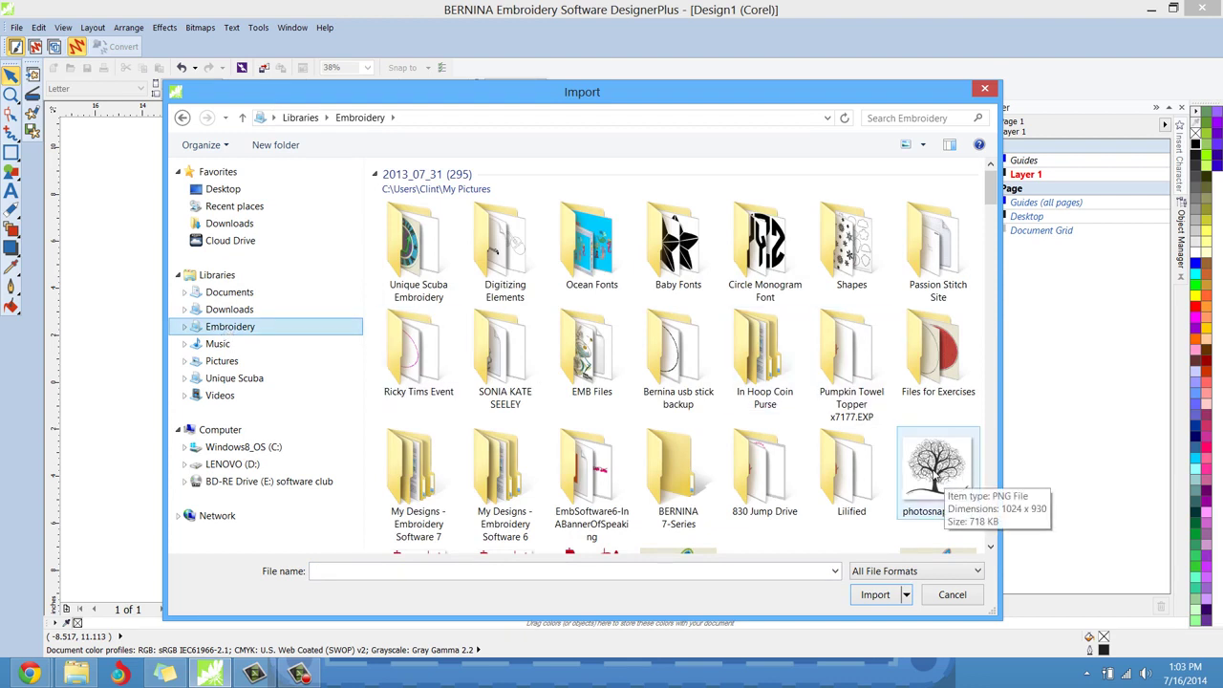
{"action": "left_click", "coordinate": [391, 569]}
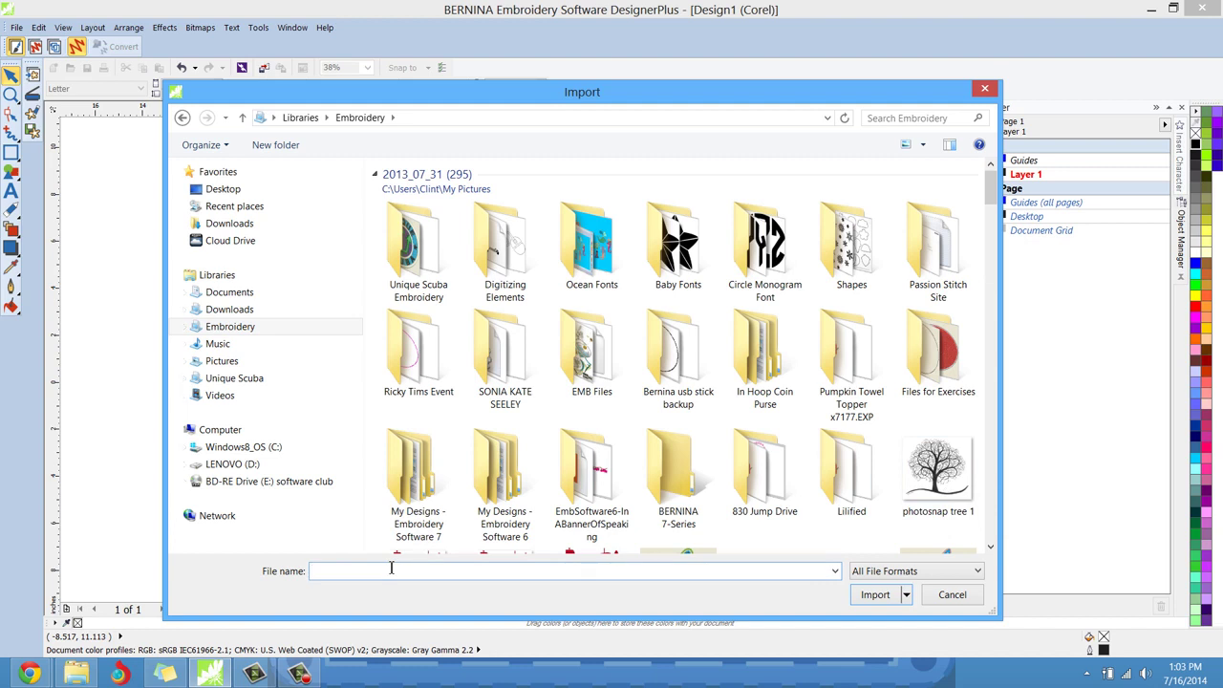
{"action": "type", "text": "p"}
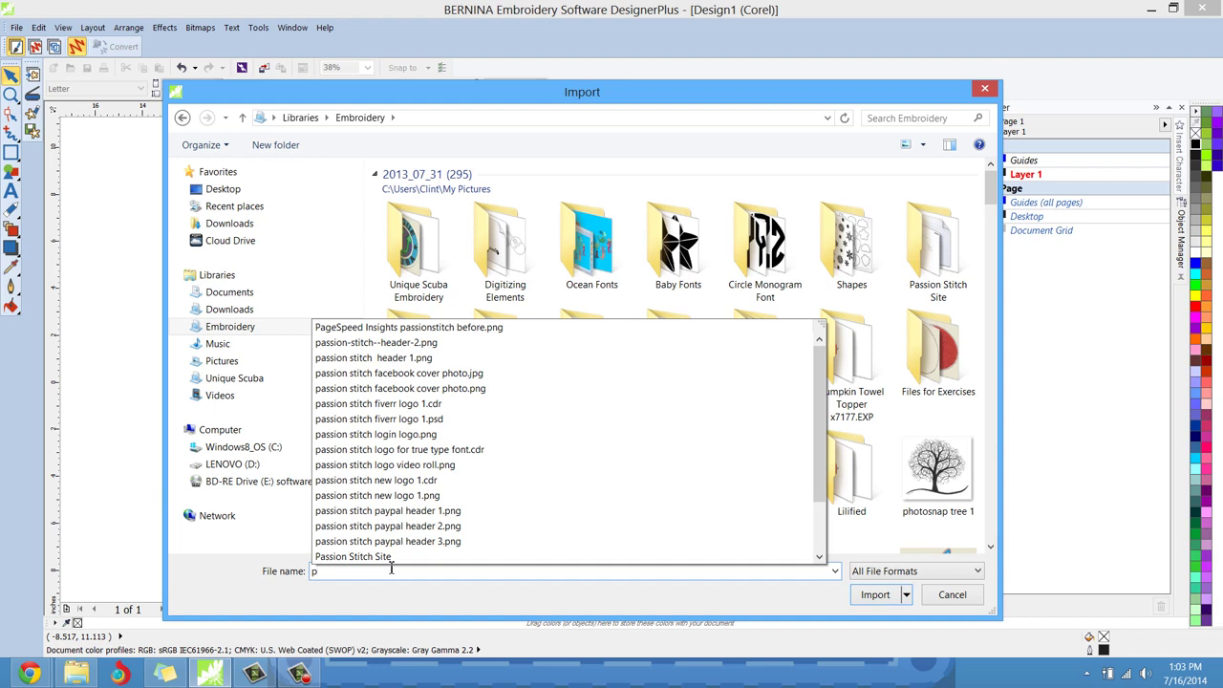
{"action": "type", "text": "hot"}
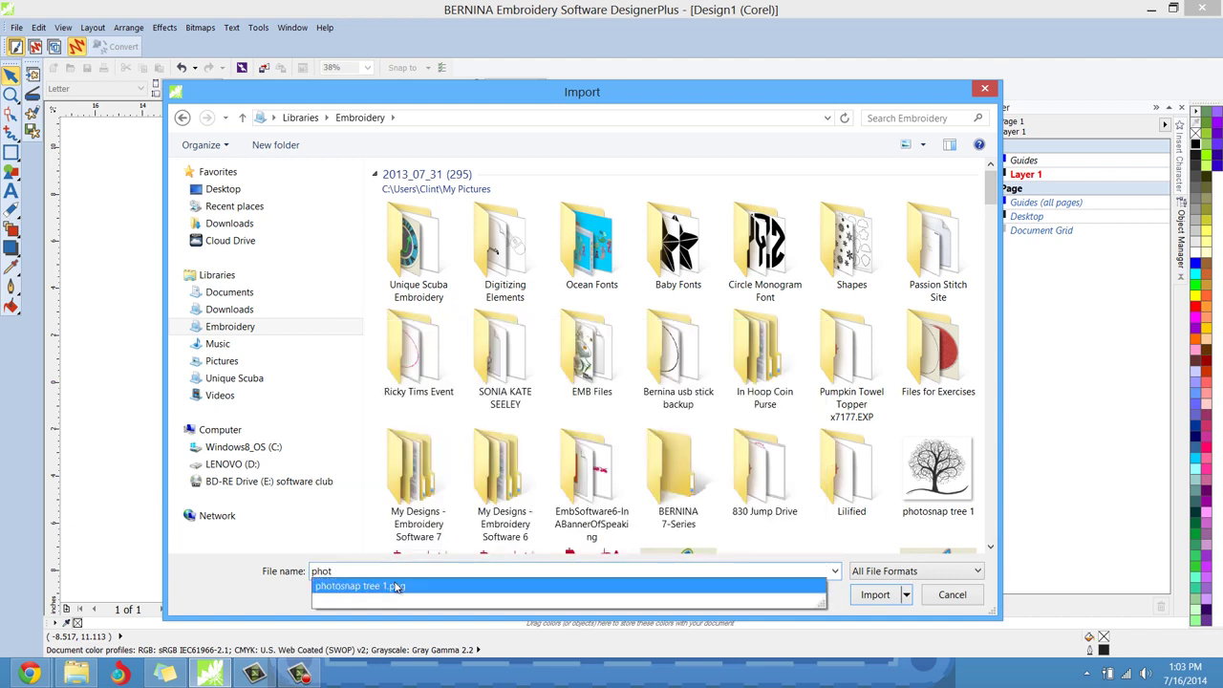
{"action": "left_click", "coordinate": [396, 587]}
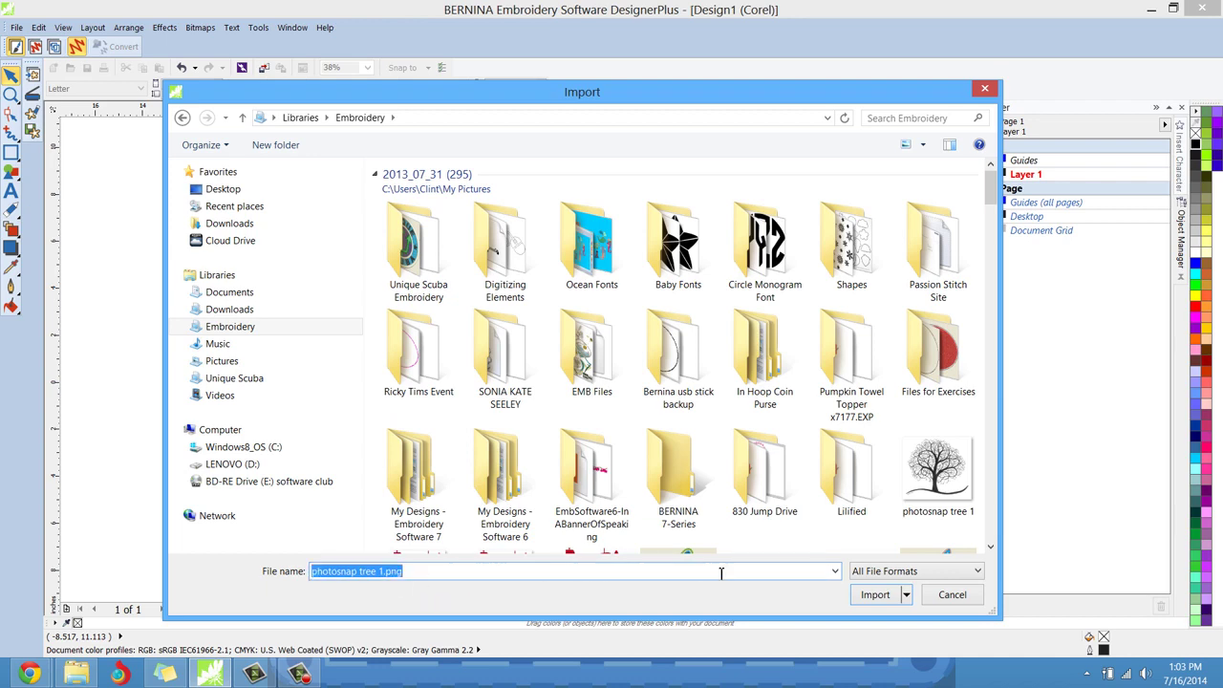
{"action": "left_click", "coordinate": [874, 594]}
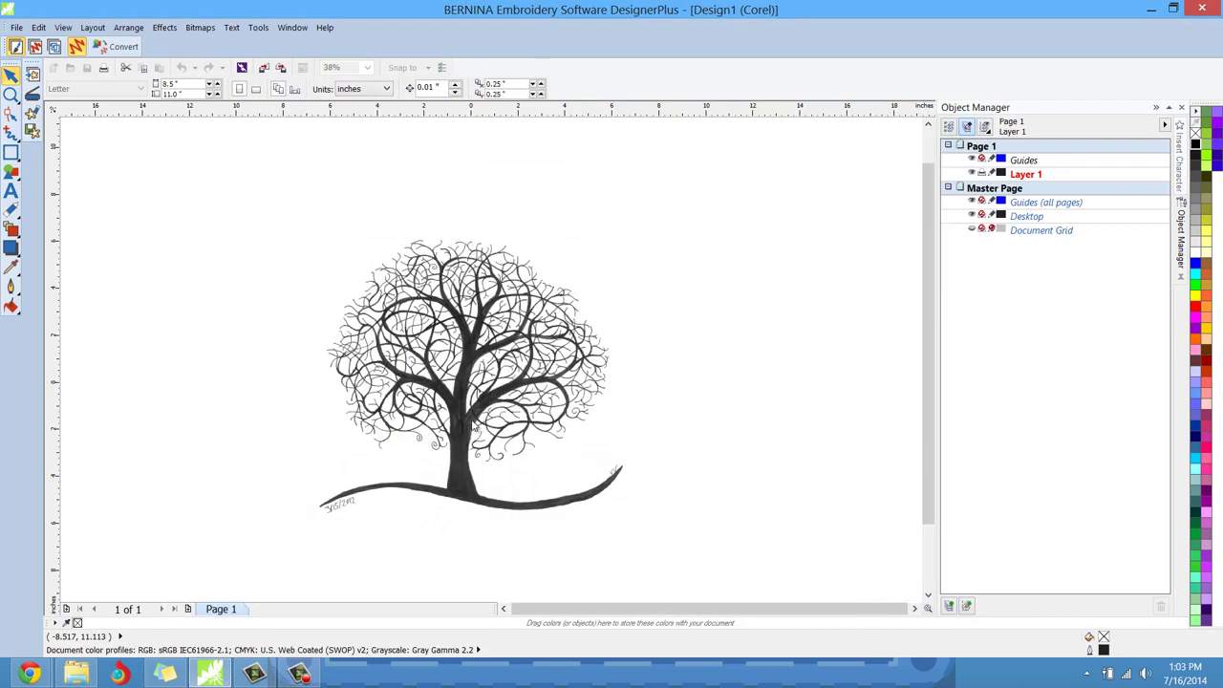
- Place the imported tree bitmap on the page as photosnap tree 1.png under Layer 1
{"action": "left_click", "coordinate": [473, 425]}
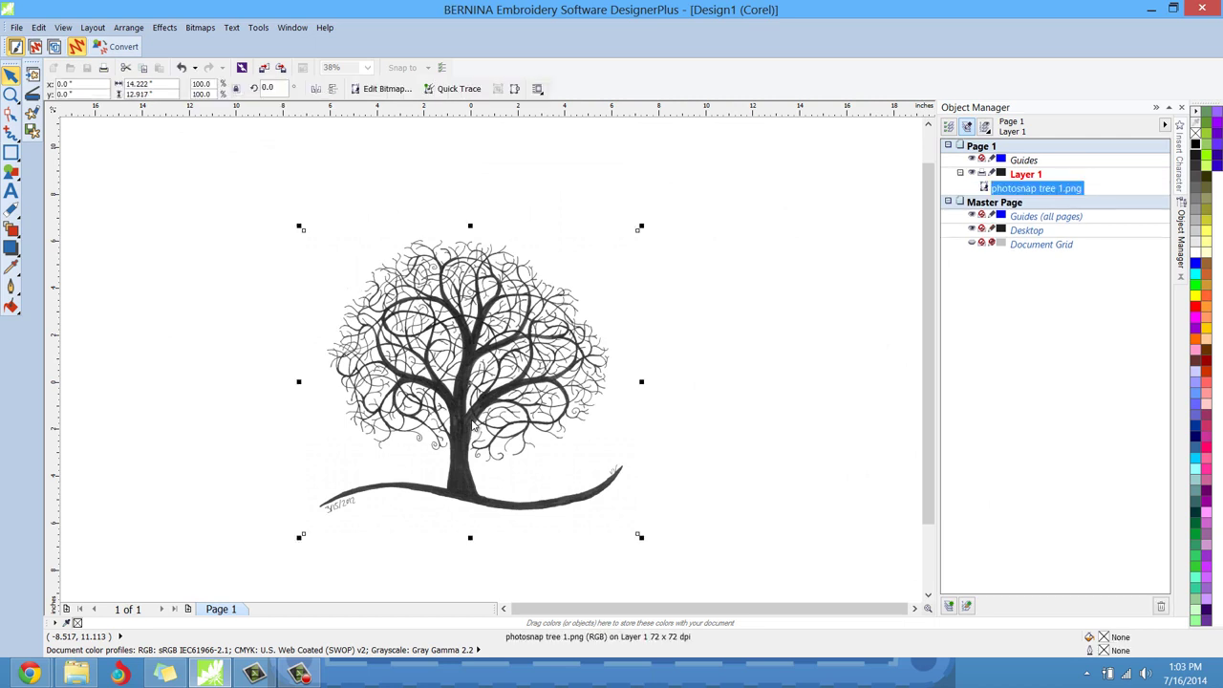